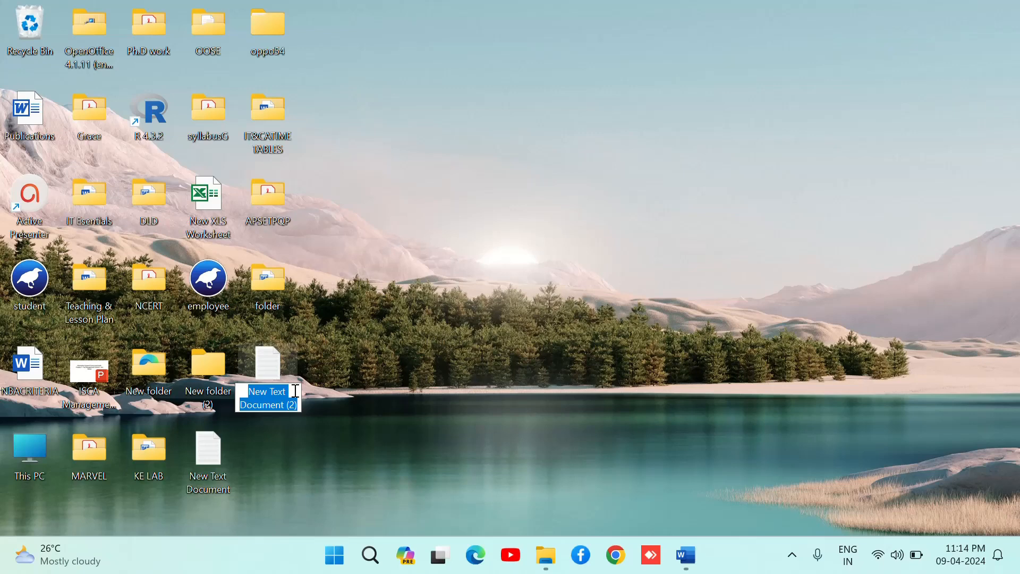
- Name the new text document on the desktop student
text(studen)
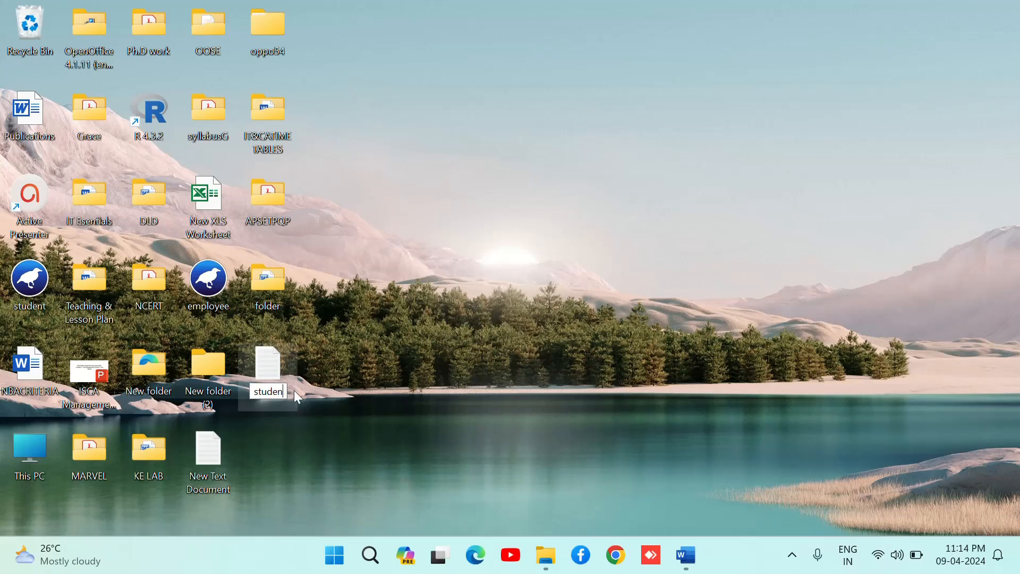
text(t)
key(Return)
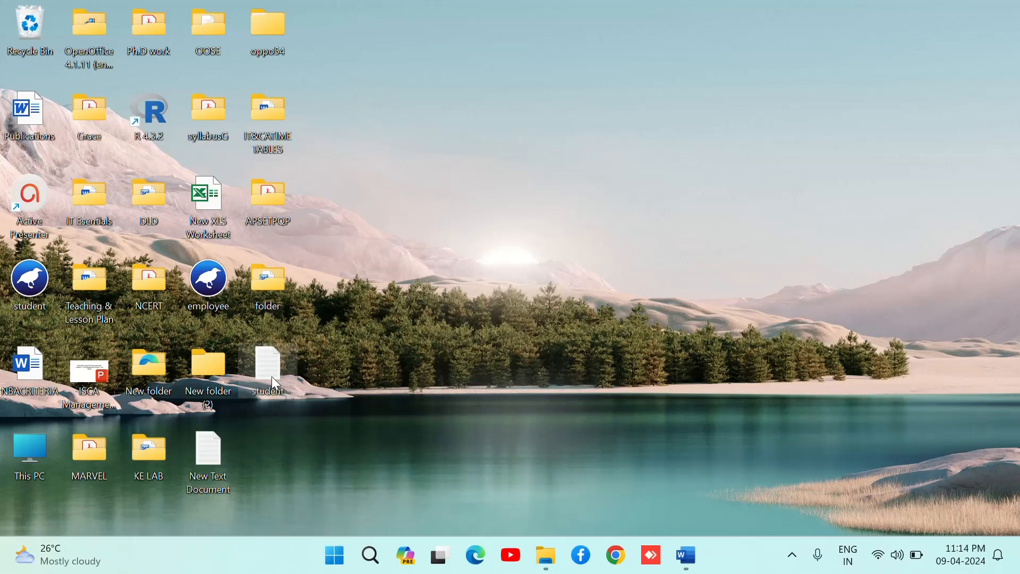
- Open the student text file and enter the ARFF dataset with sid, name, DM, WT, CN, AI, STM, total and result attributes plus six data rows
double_click(272, 376)
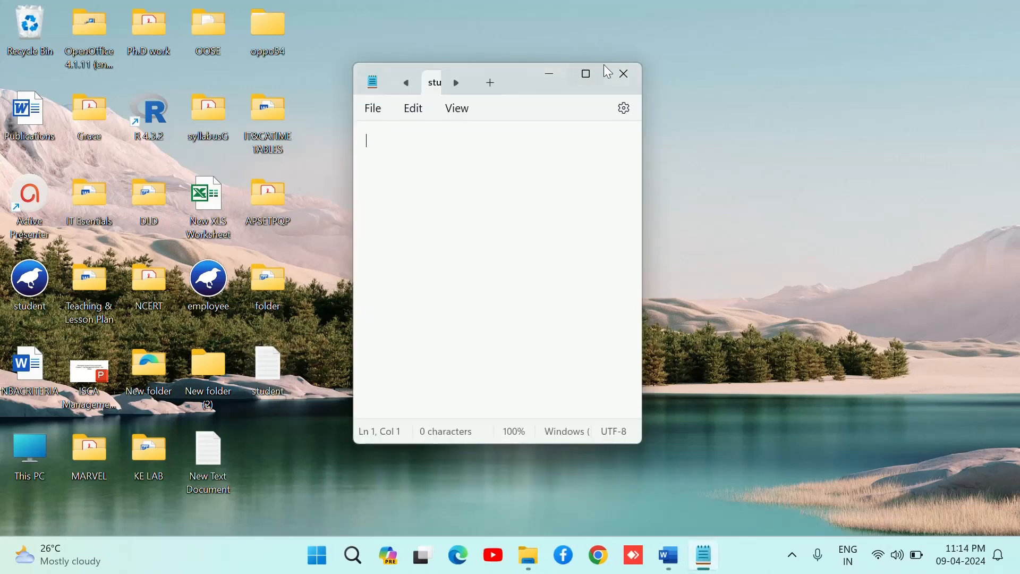
click(587, 74)
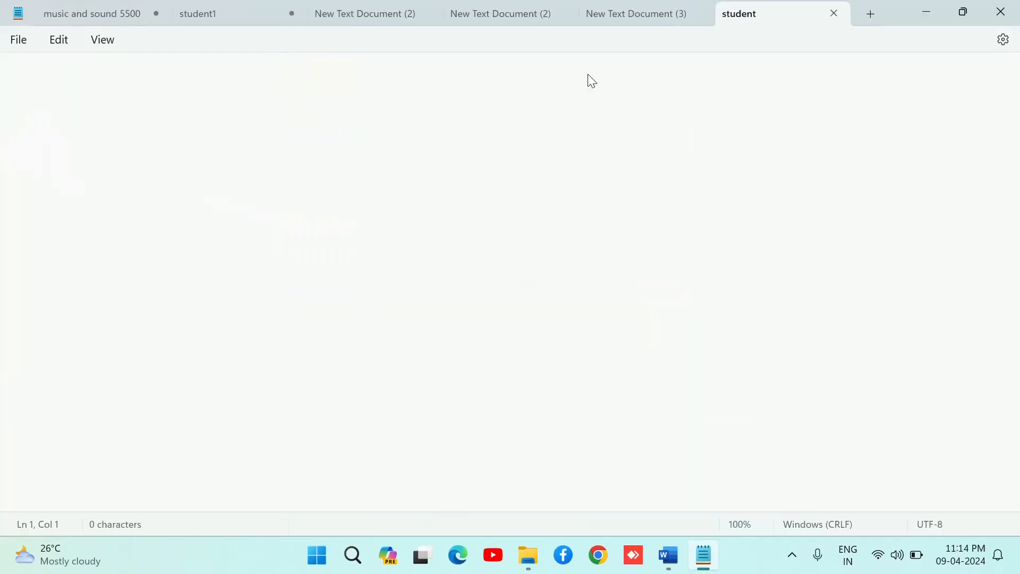
text(@relation student @attribute sid numeric @attribute name {usha,hari,rajesh,kiran,giri,manash} @attribute DM numeric @attribute WT numeric @attribute CN numeric @attribute AI numeric @attribute STM numeric @attribute total numeric @attribute result {pass,fail} @data 1,usha,60,55,45,50,40,250,pass 2,hari,60,55,45,40,40,240,pass 3,rajesh,60,55,40,50,40,240,pass 4,kiran,60,55,30,50,40,235,fail 2,giri,60,55,45,60,40,260,pass 3,manash,60,55,65,50,40,270,pass)
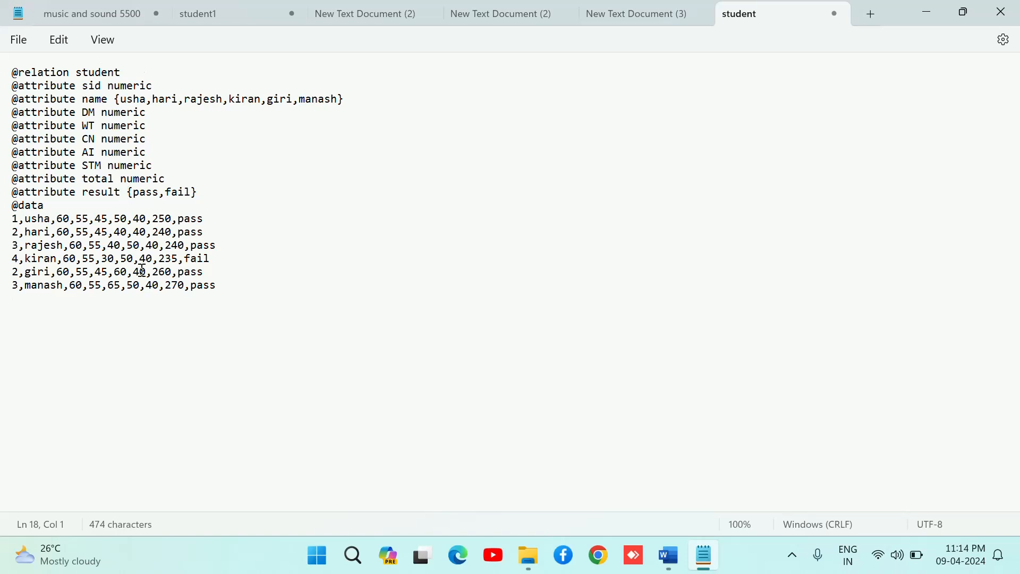
- Save a copy of the dataset to the Desktop as student.arff, replacing the existing file
click(25, 48)
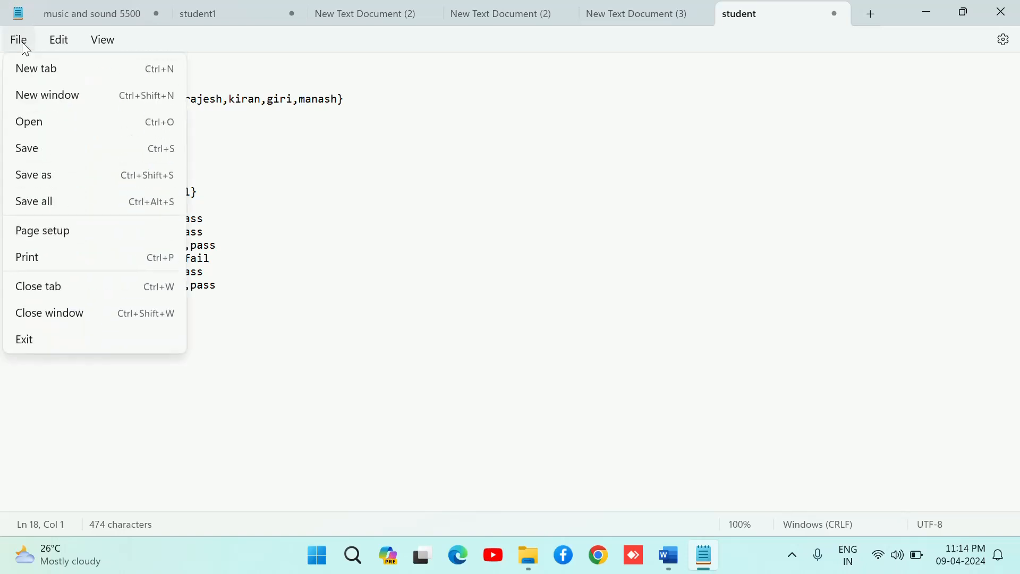
click(56, 180)
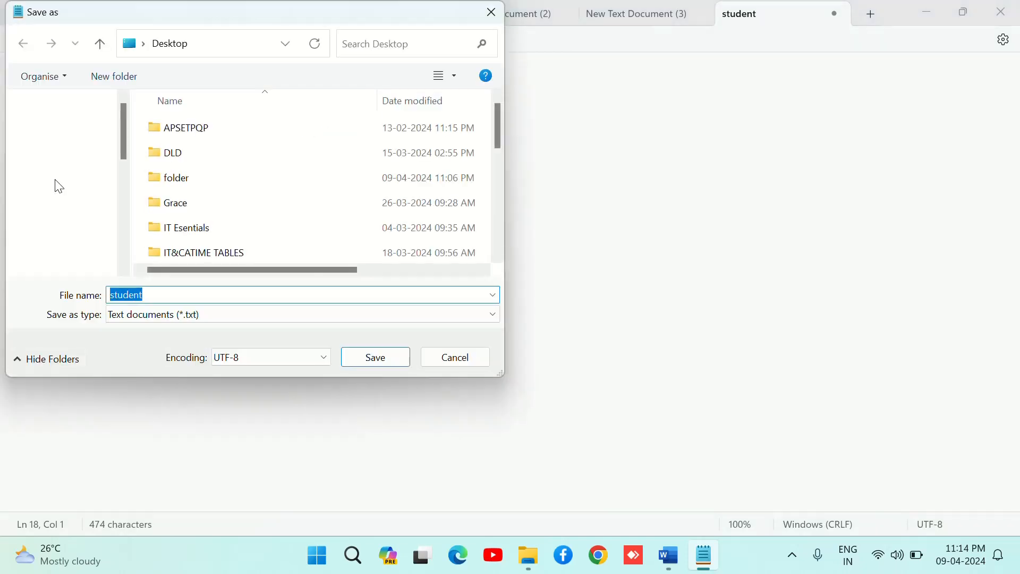
click(149, 292)
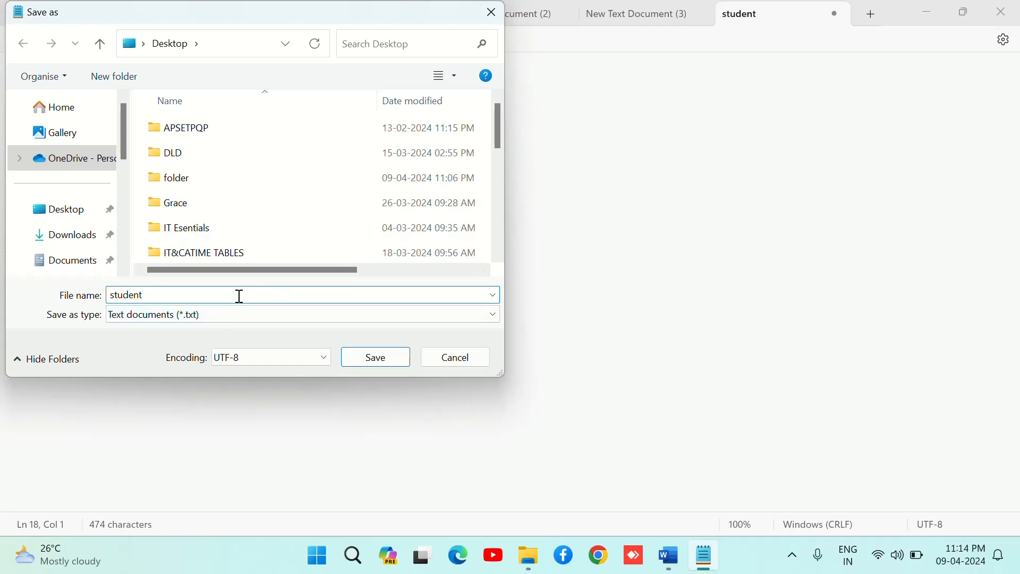
text(a)
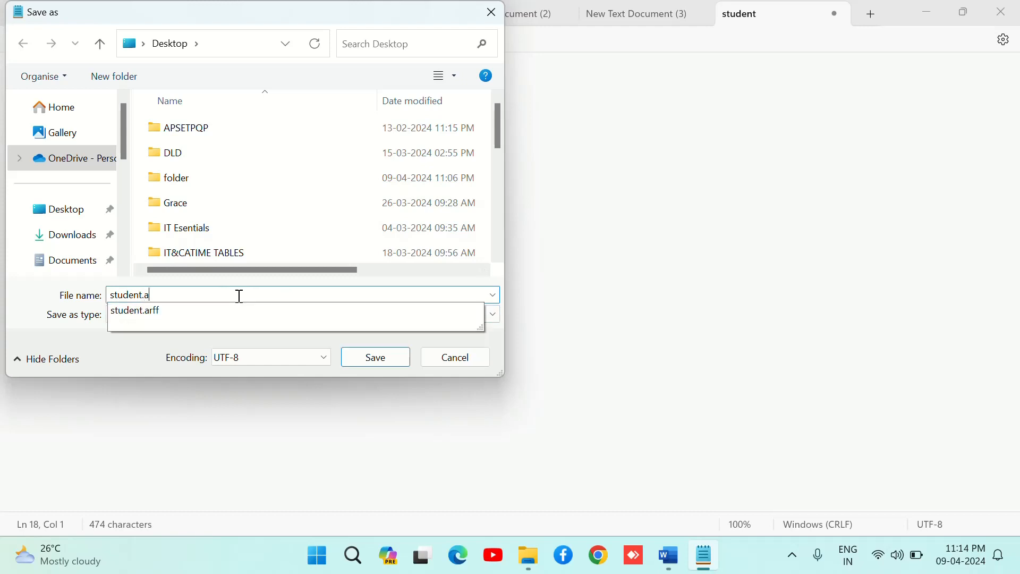
text(rff)
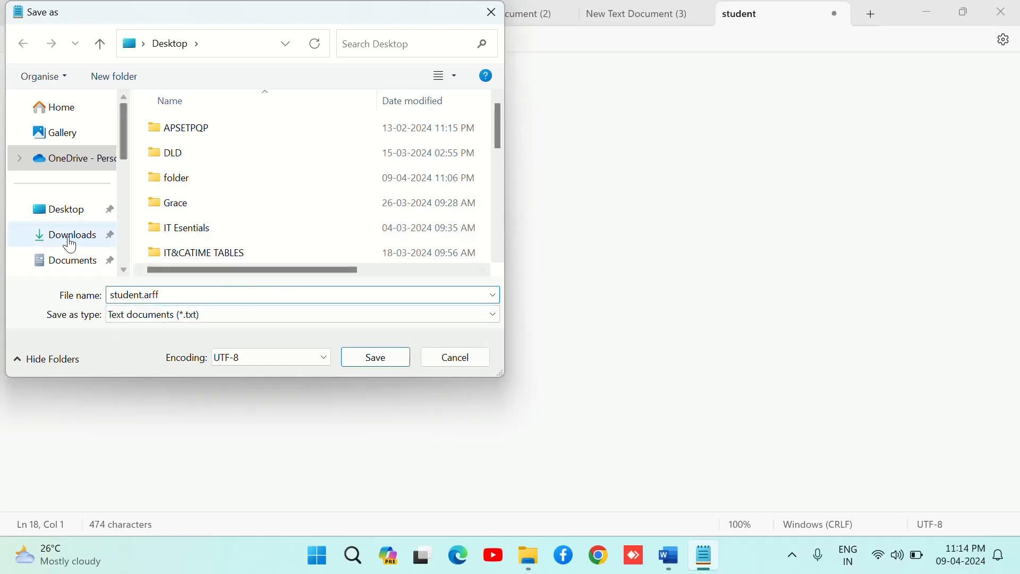
click(69, 215)
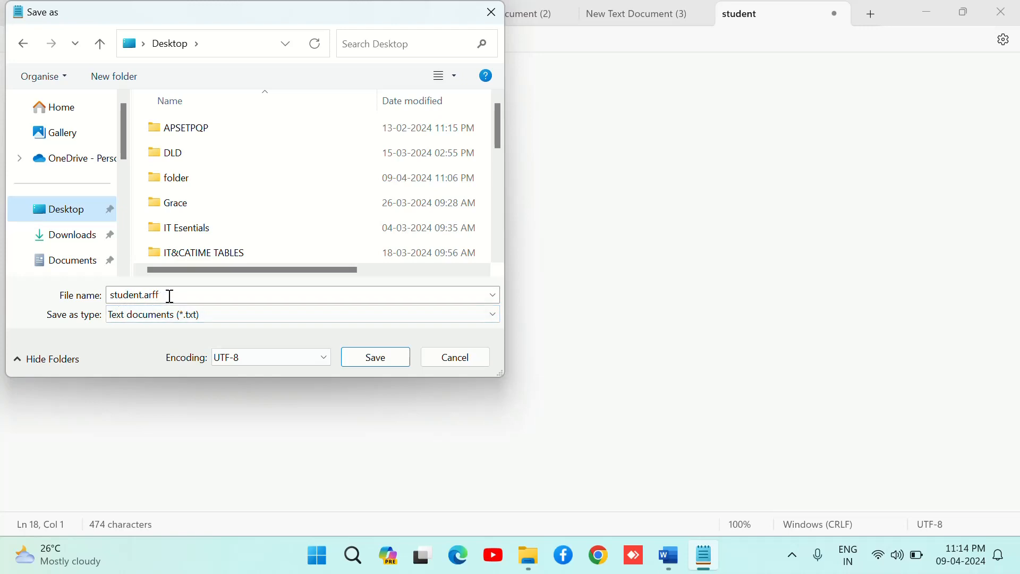
click(170, 296)
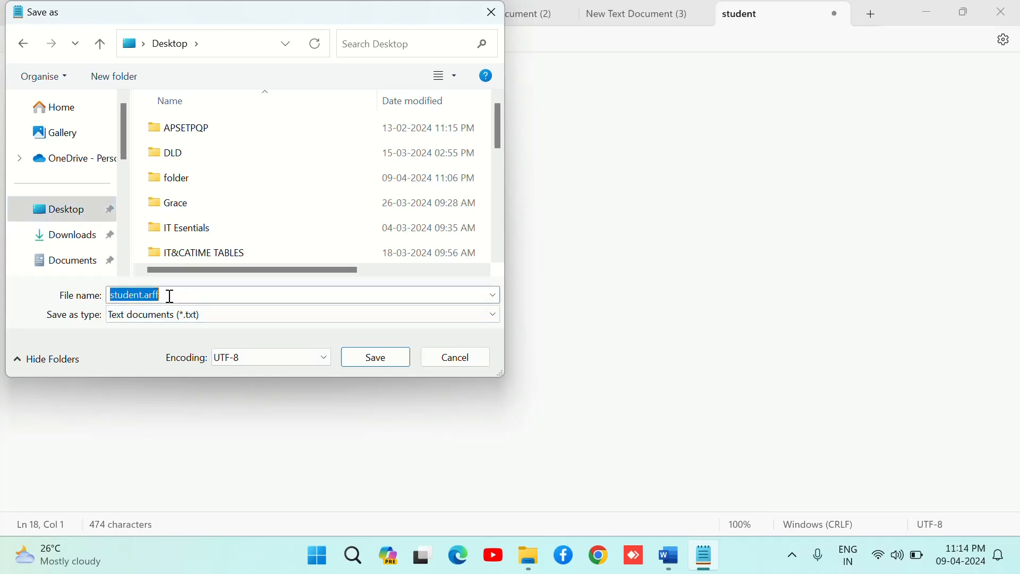
click(372, 359)
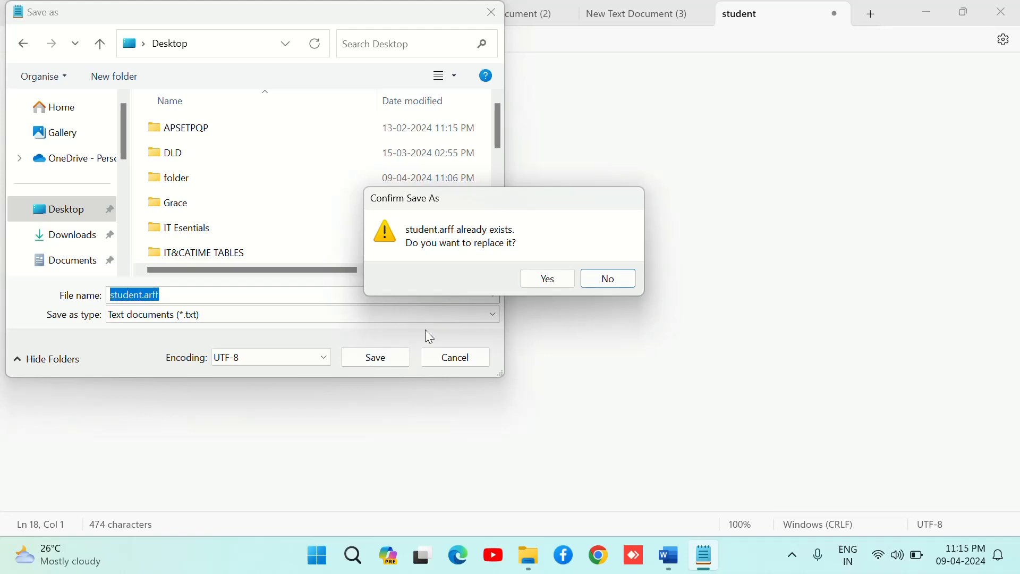
click(545, 284)
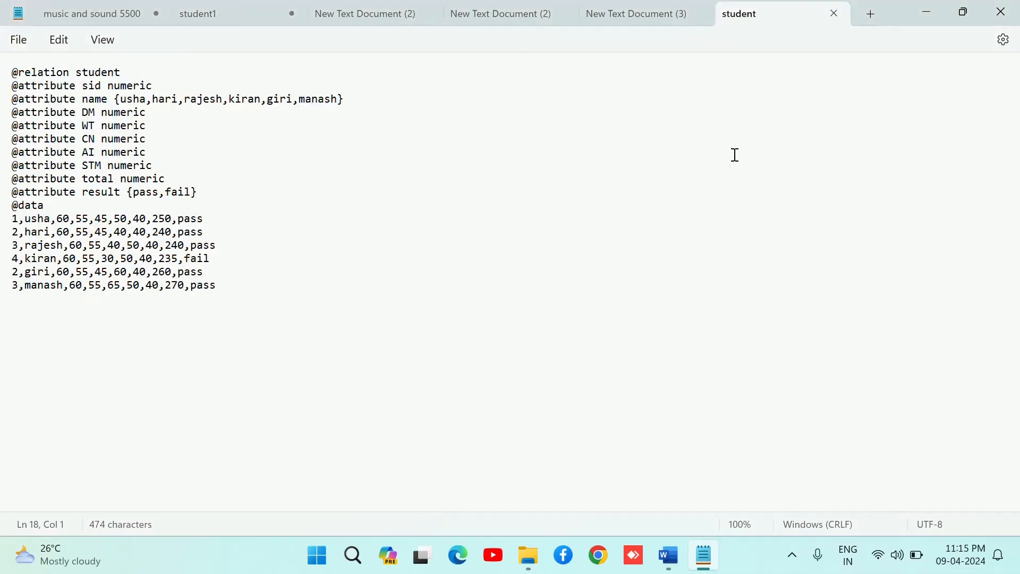
- Minimize Notepad, launch Weka 3.9.6, dismiss the package manager notice and open a maximized Explorer window
click(926, 11)
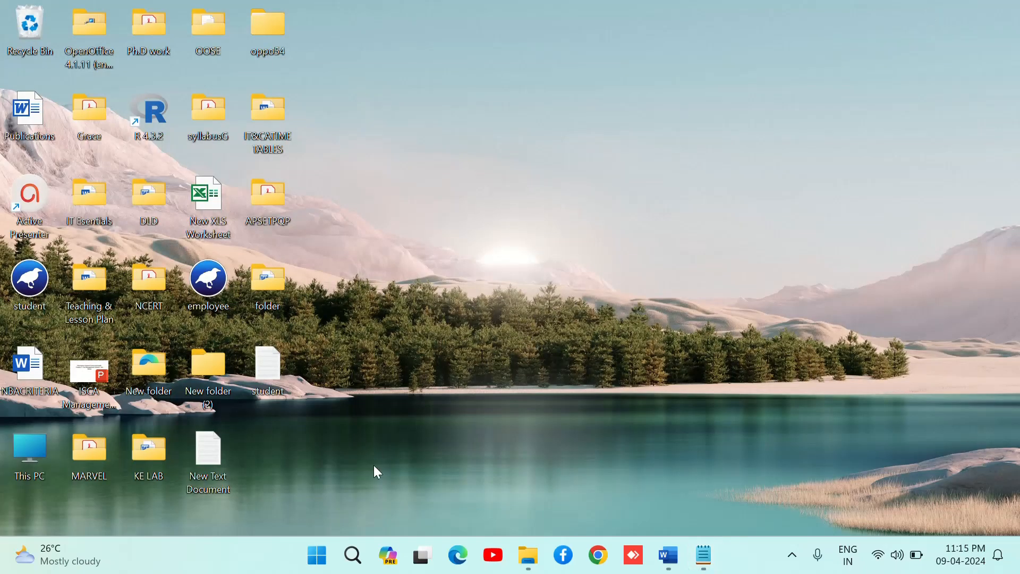
click(352, 555)
text(weka)
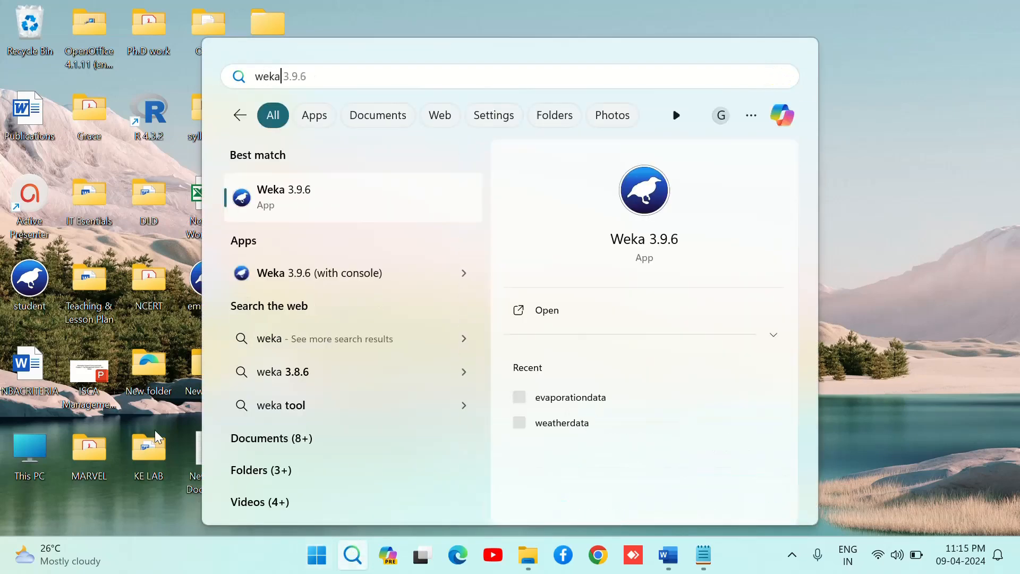
click(301, 198)
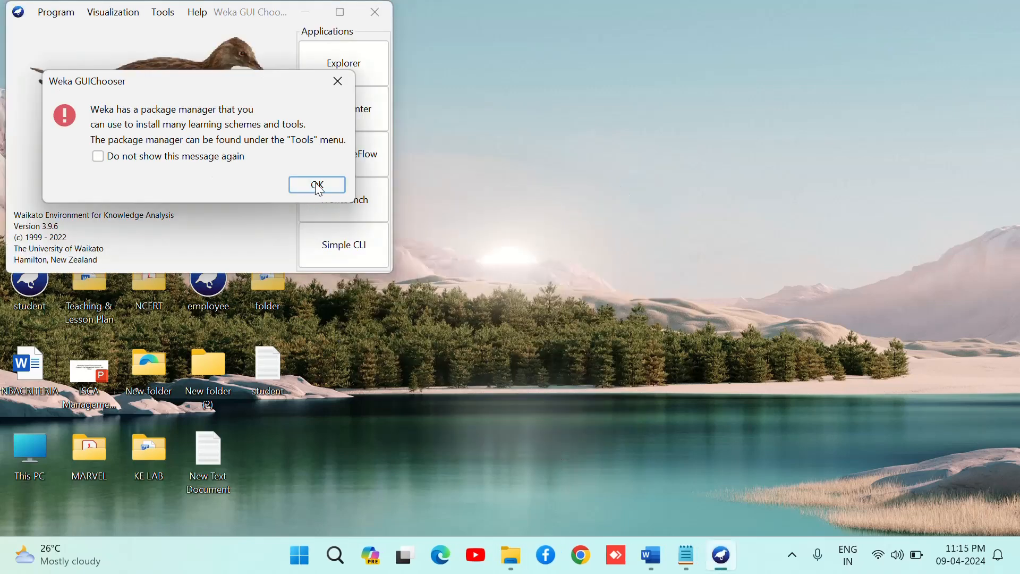
click(318, 187)
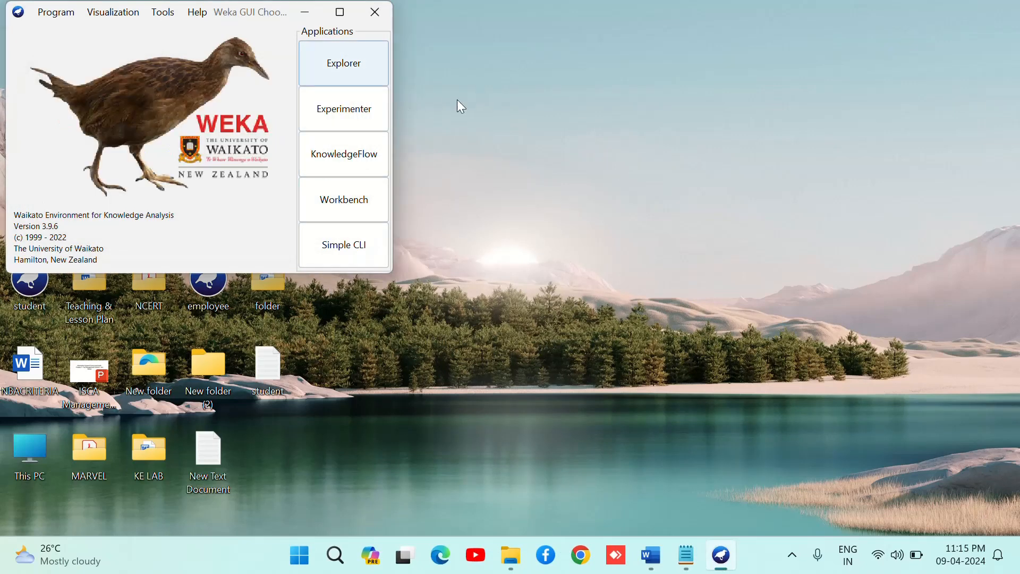
click(362, 68)
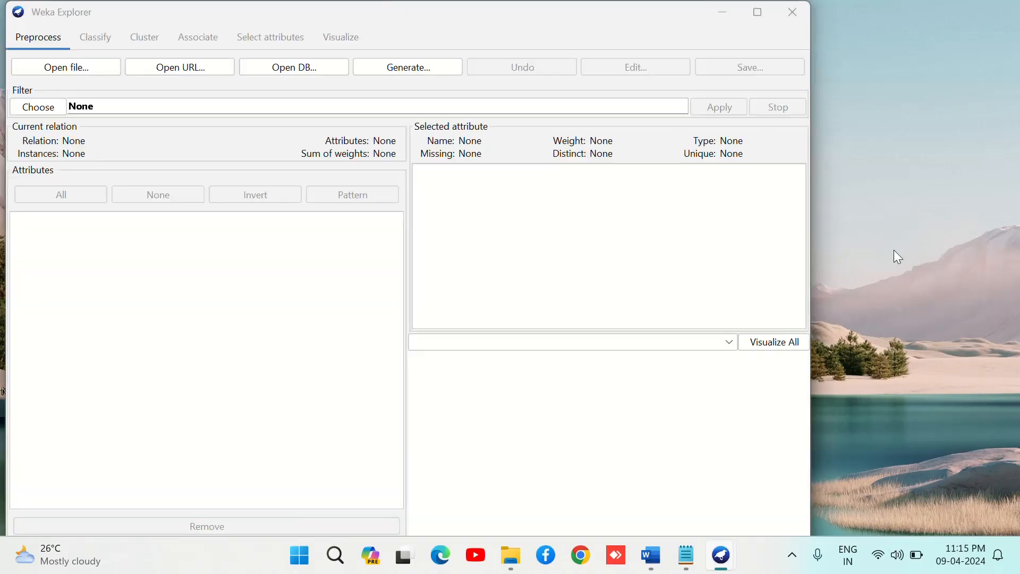
click(757, 14)
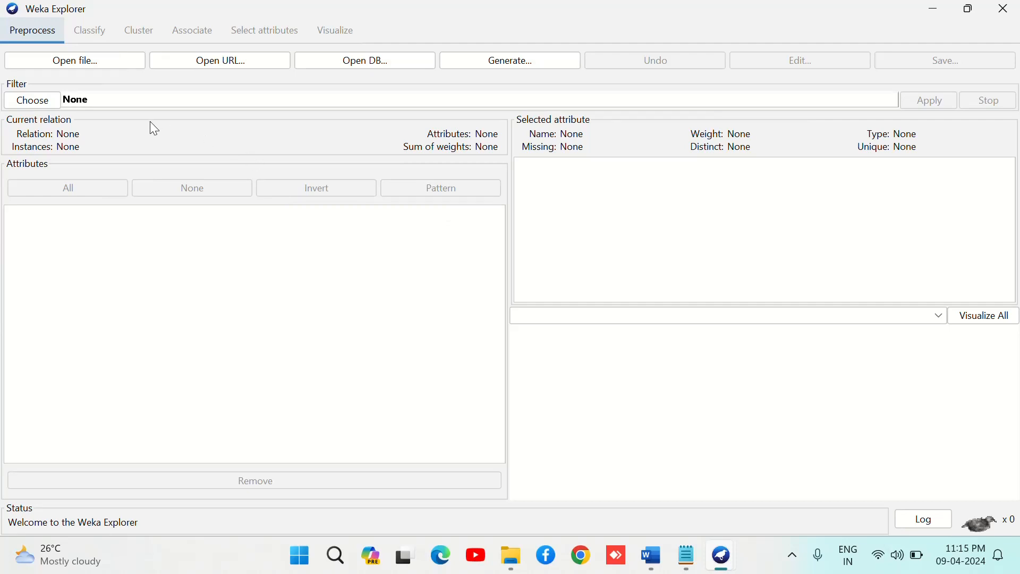
- Load student.arff from the Desktop into the Explorer
click(99, 59)
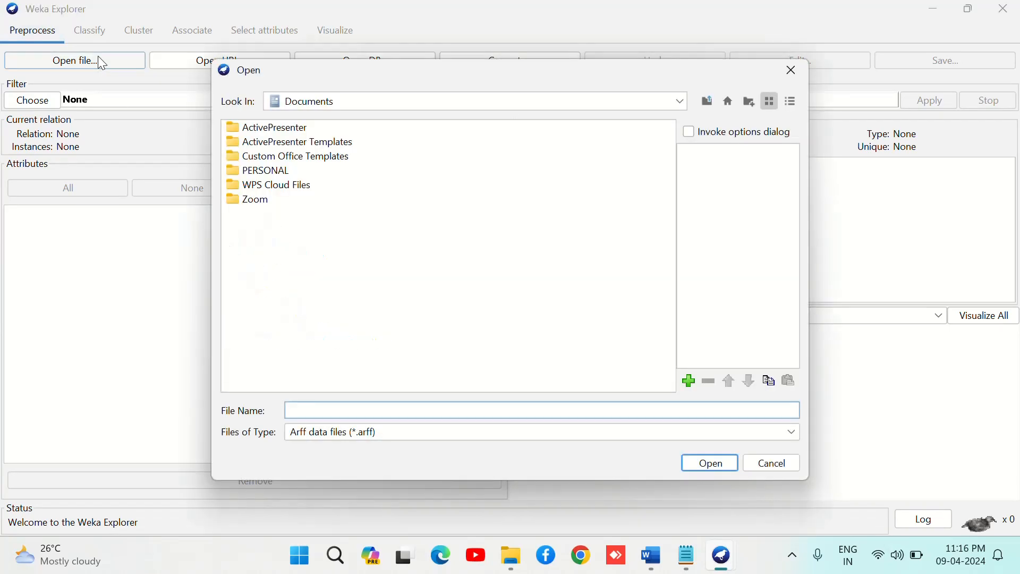
click(682, 104)
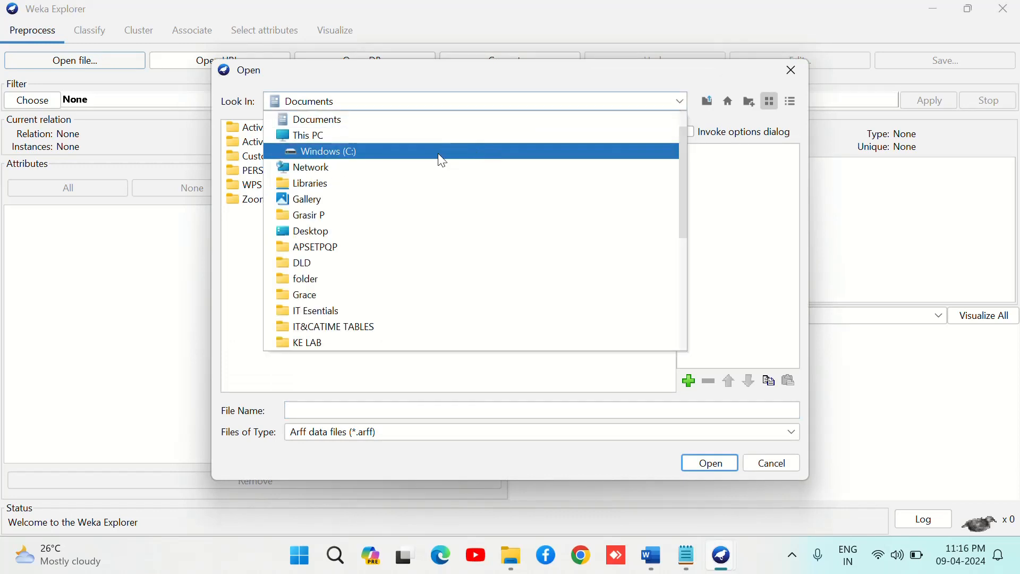
click(334, 235)
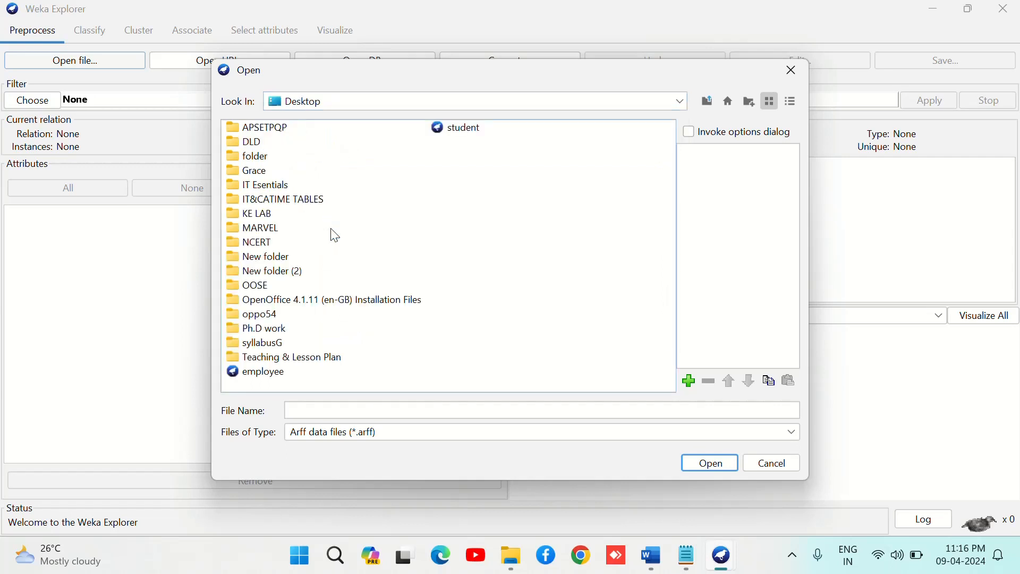
click(462, 128)
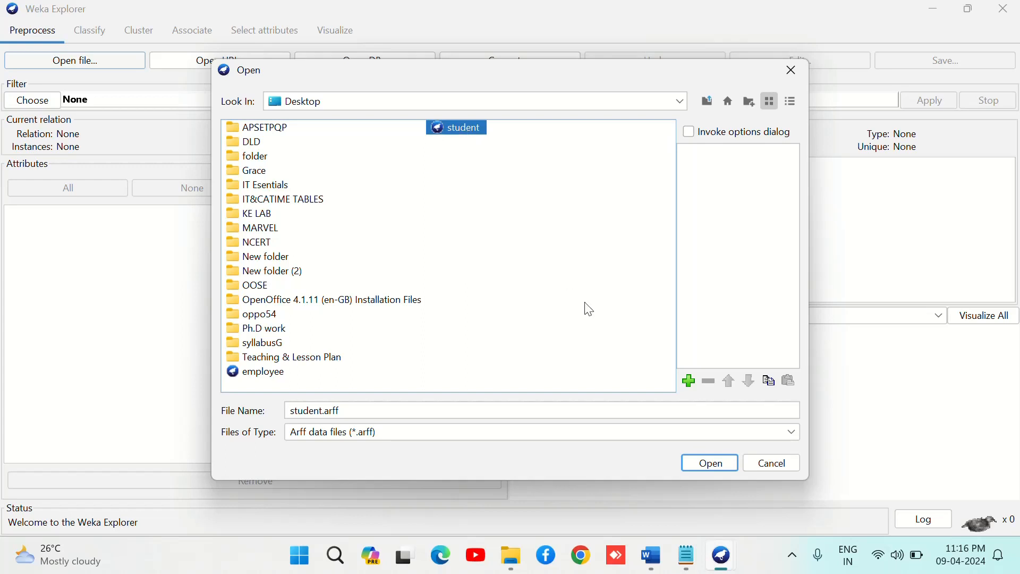
click(707, 462)
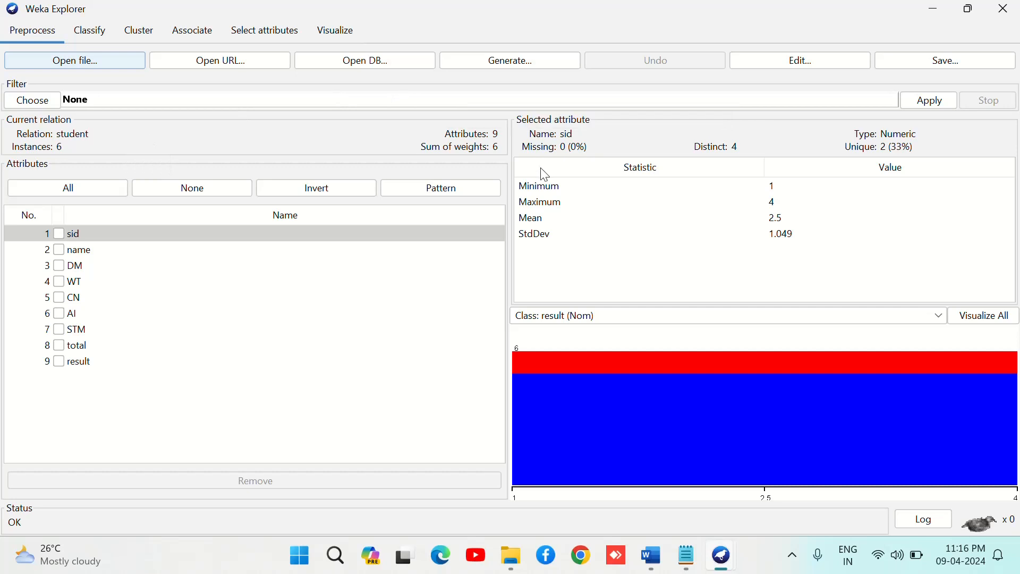
- Examine the sid attribute's statistics and the class distribution plots of all attributes
click(59, 234)
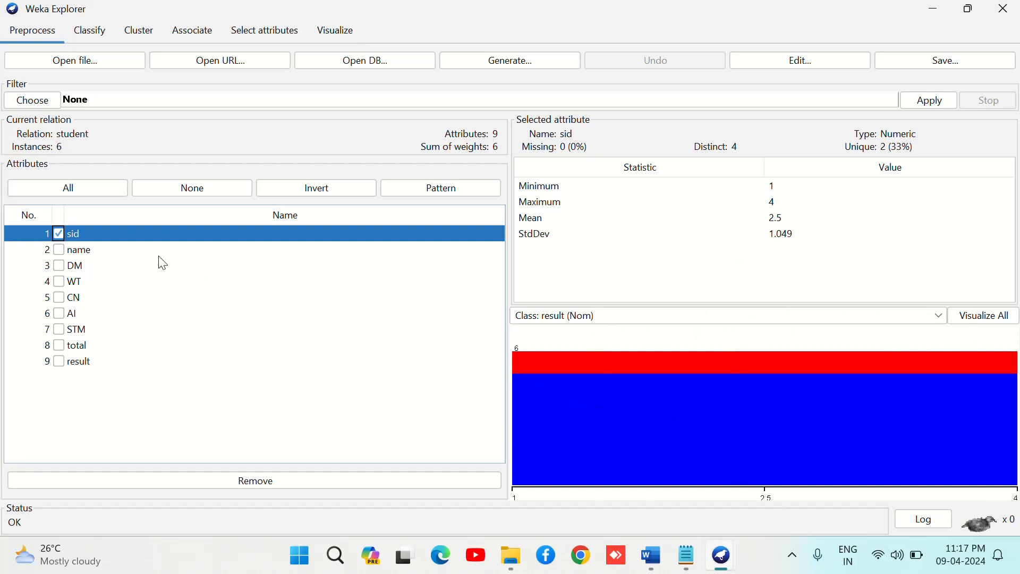
click(59, 234)
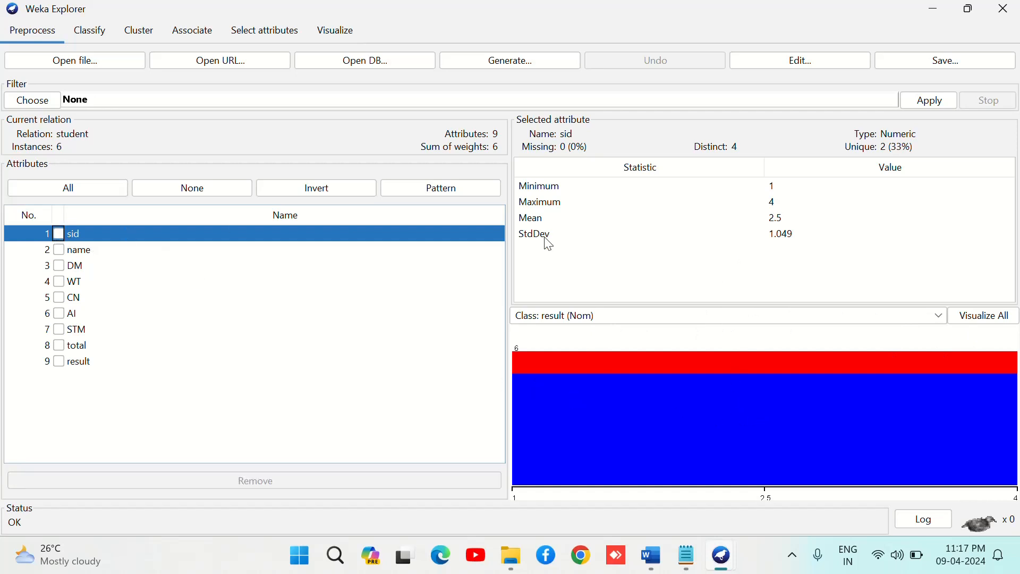
click(989, 322)
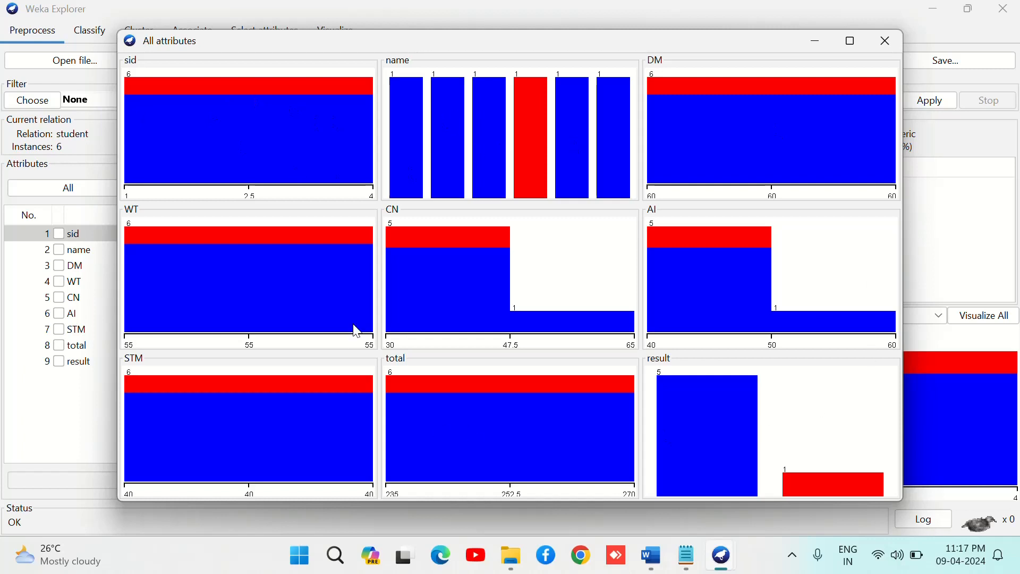
click(886, 42)
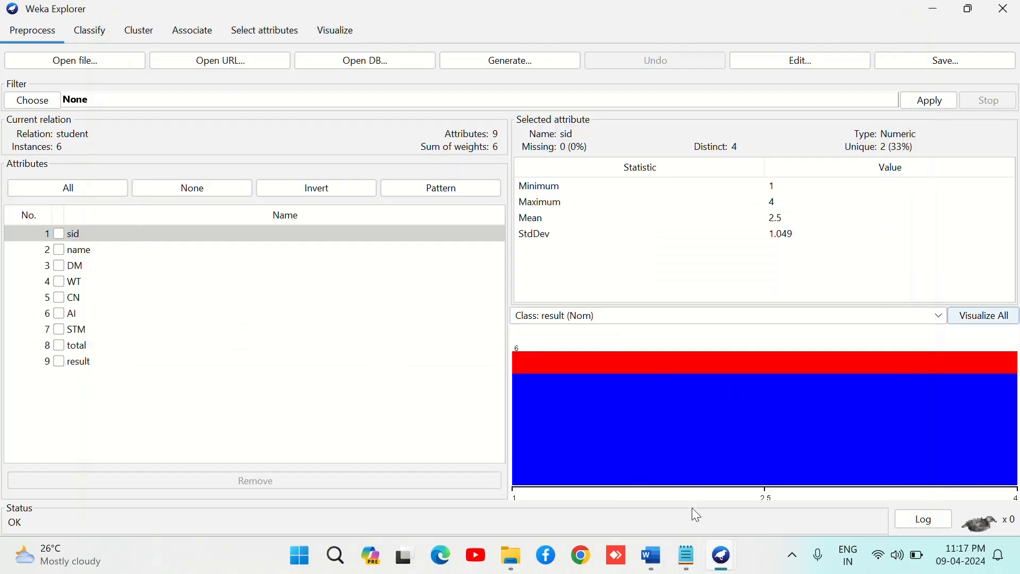
click(688, 568)
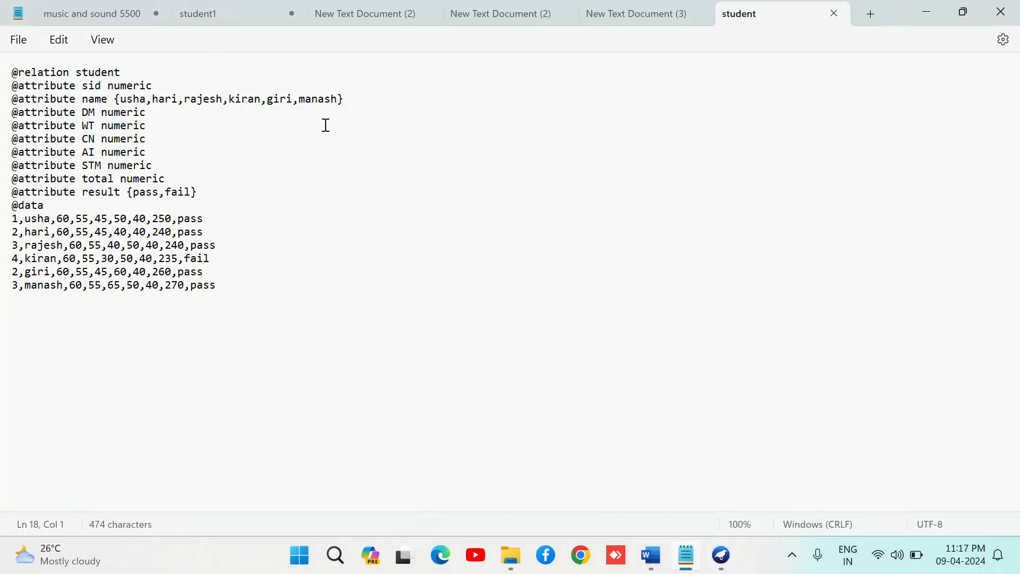
click(132, 73)
key(Return)
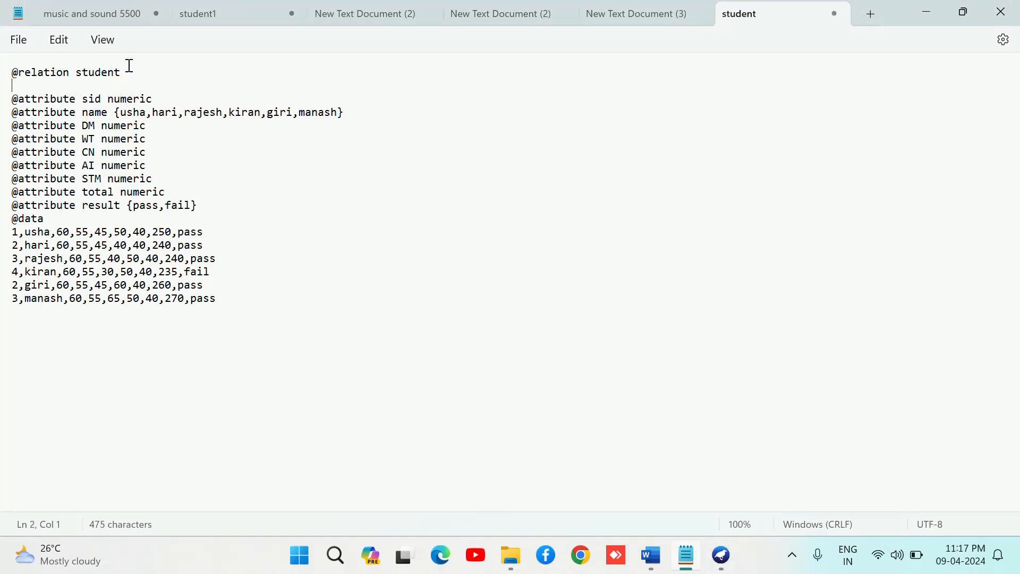
click(130, 66)
click(156, 99)
click(161, 134)
key(Down)
key(Down)
key(Down)
key(Down)
key(Right)
key(Right)
key(Right)
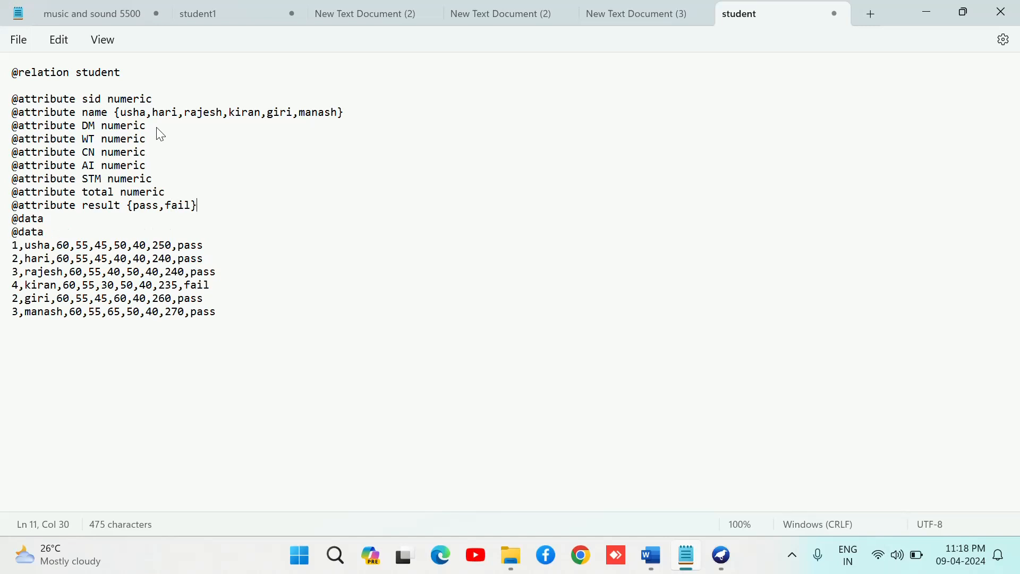
key(Return)
- Switch to the weka exp9 document in Word and review the exercise statement and aim at its beginning
mouse_move(724, 565)
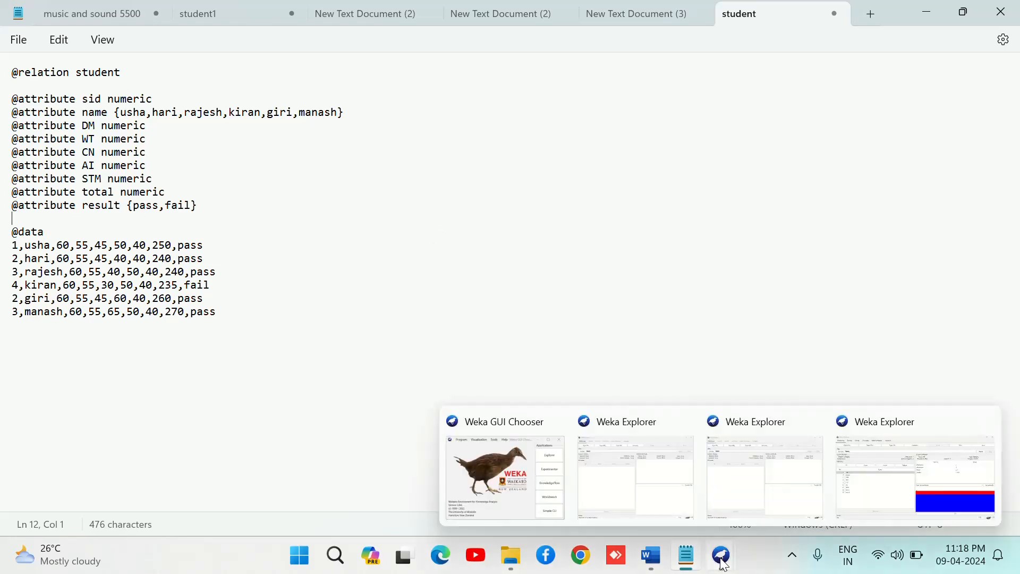
click(651, 556)
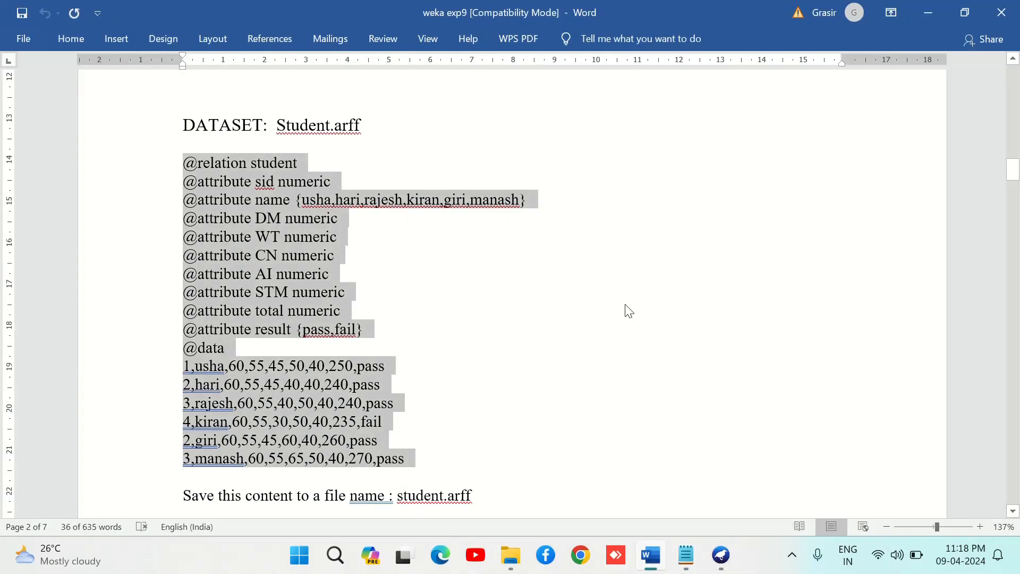
scroll(628, 310, up, 15)
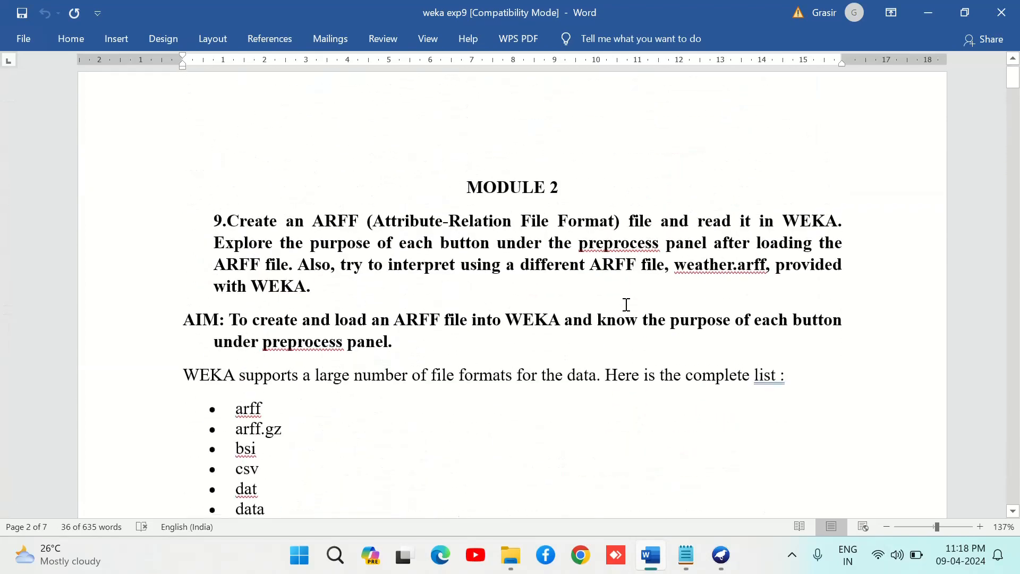
- Switch to the student dataset in Weka Explorer, view the classification settings and return to preprocessing
scroll(627, 305, up, 1)
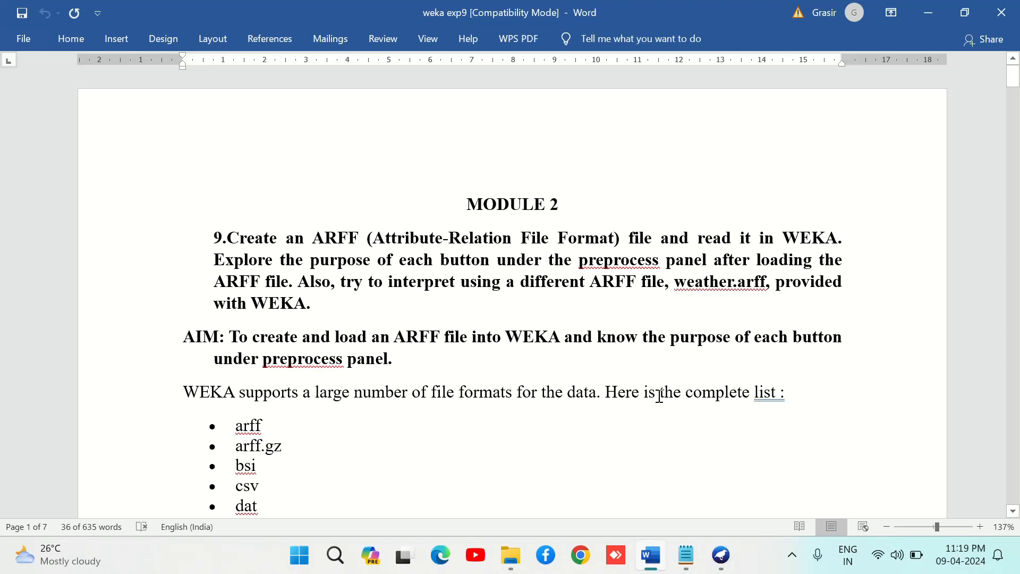
click(715, 556)
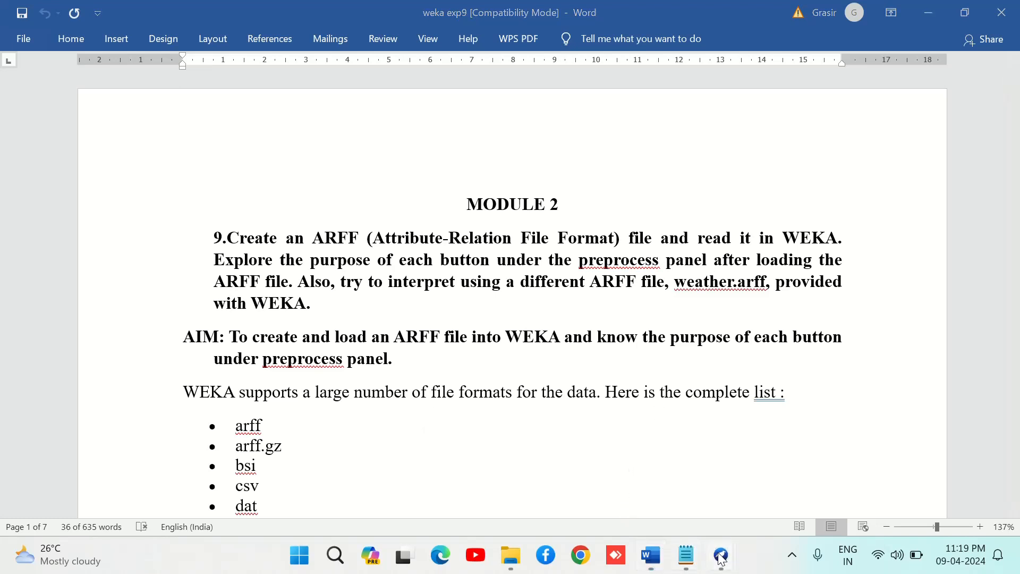
click(890, 485)
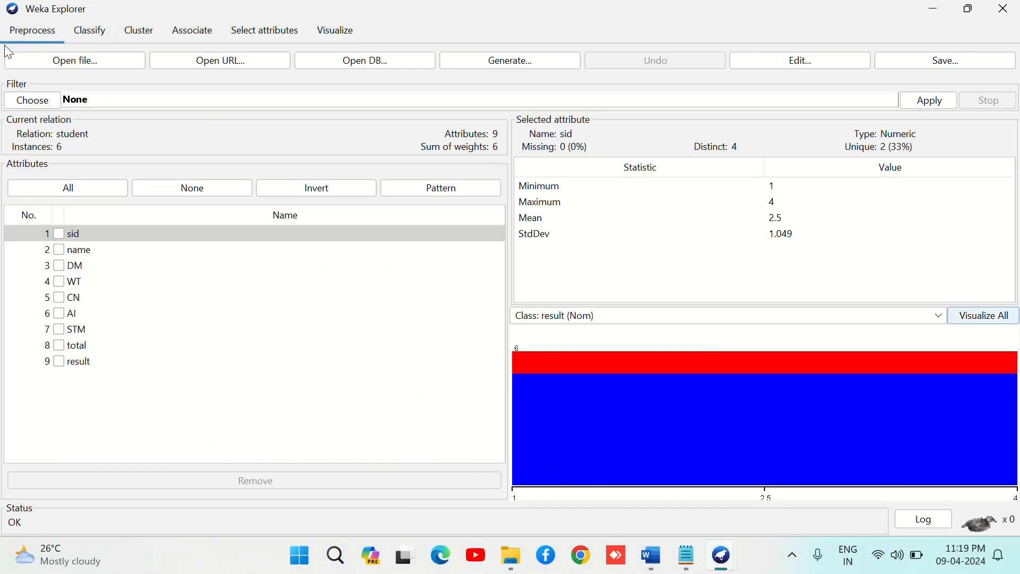
click(89, 33)
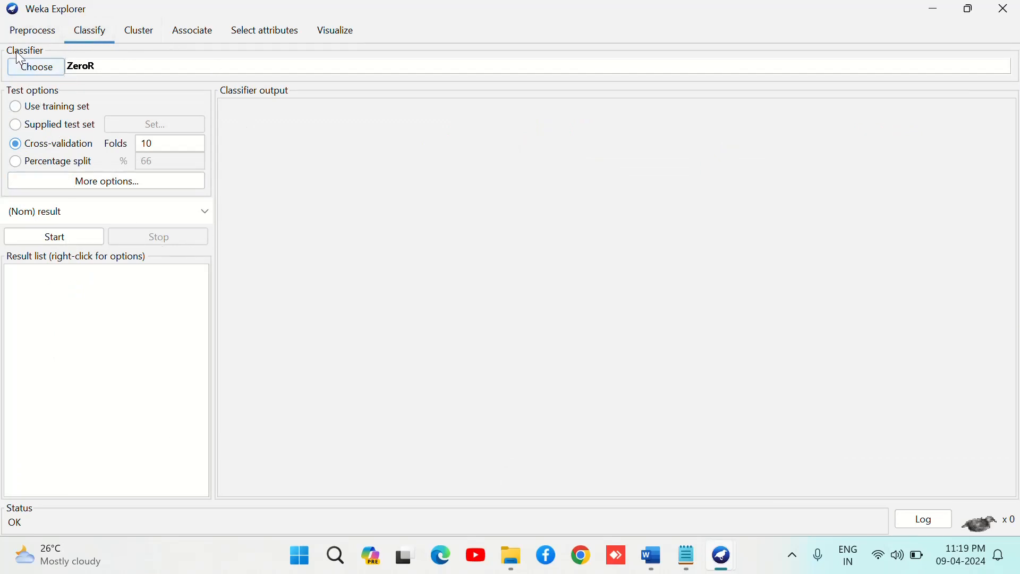
click(33, 38)
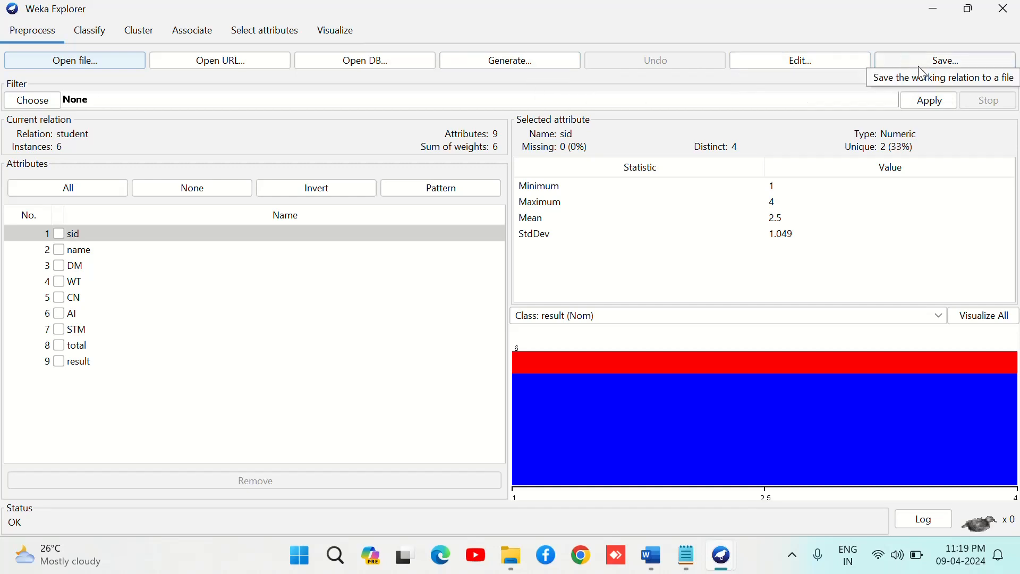
- Edit the student dataset by adding a new instance with its total set to 50, and accept the changes
click(818, 62)
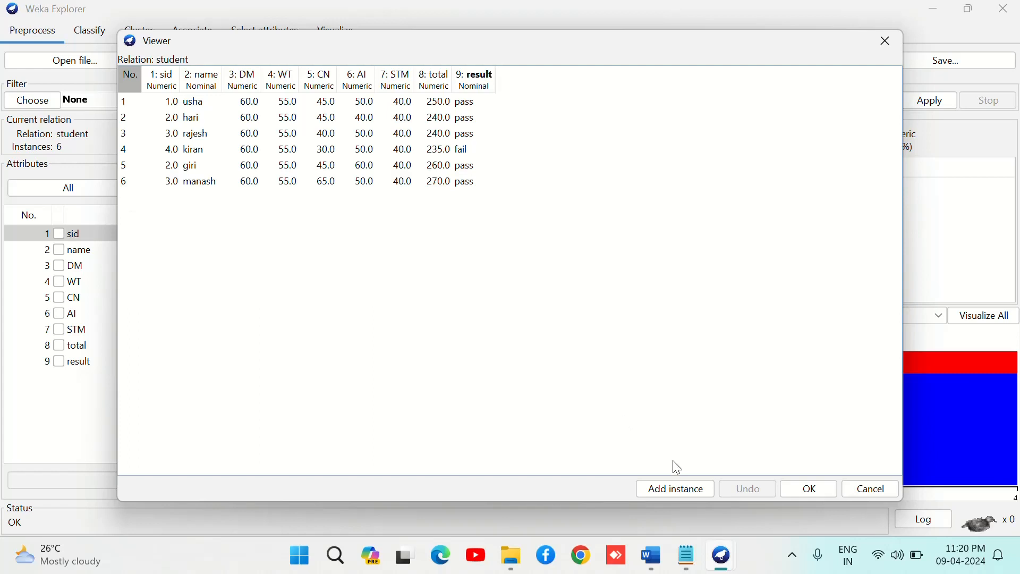
click(687, 495)
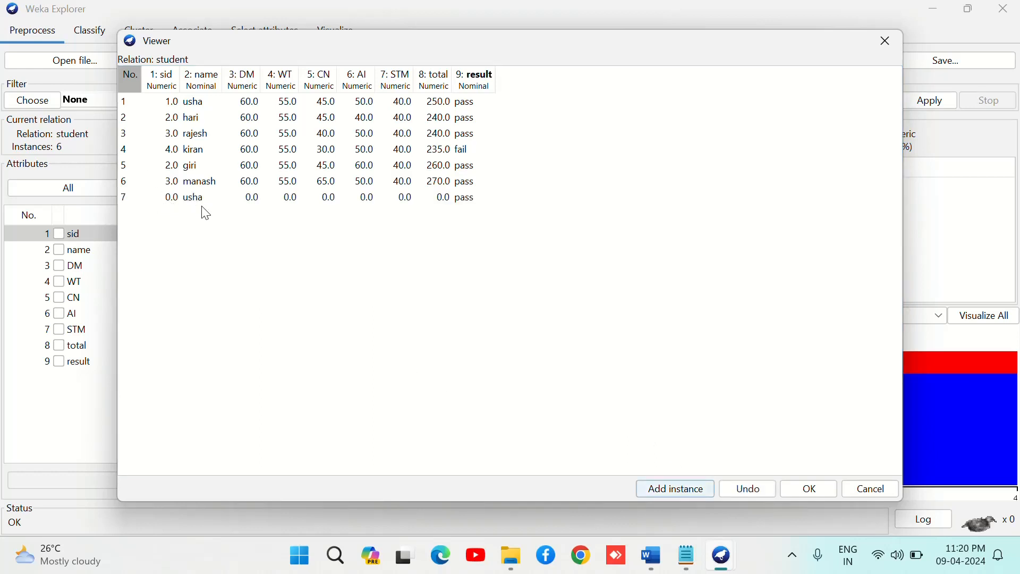
click(449, 205)
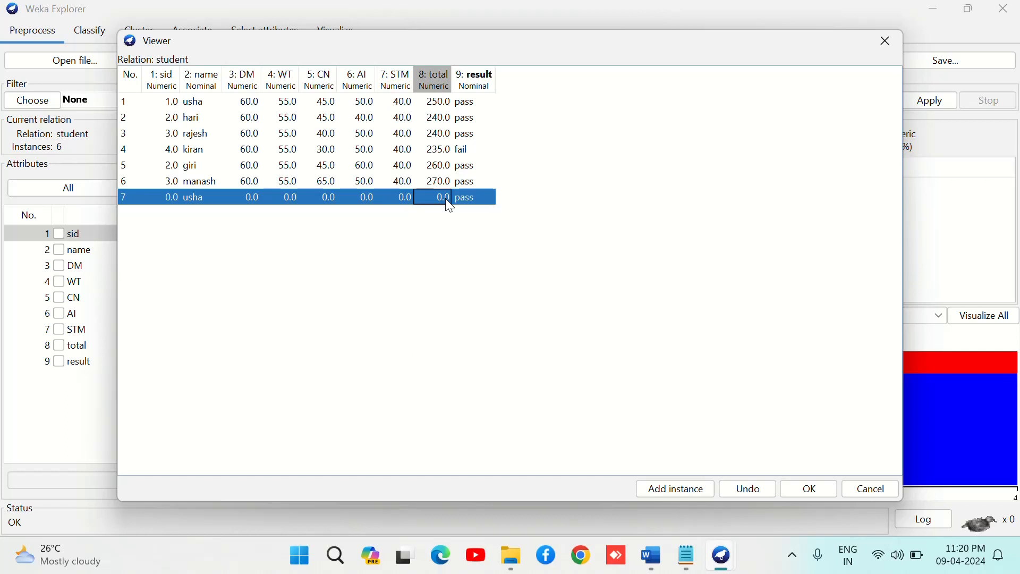
double_click(446, 201)
text(50)
text(00)
key(BackSpace)
key(BackSpace)
key(BackSpace)
key(BackSpace)
key(BackSpace)
key(BackSpace)
text(50)
click(464, 196)
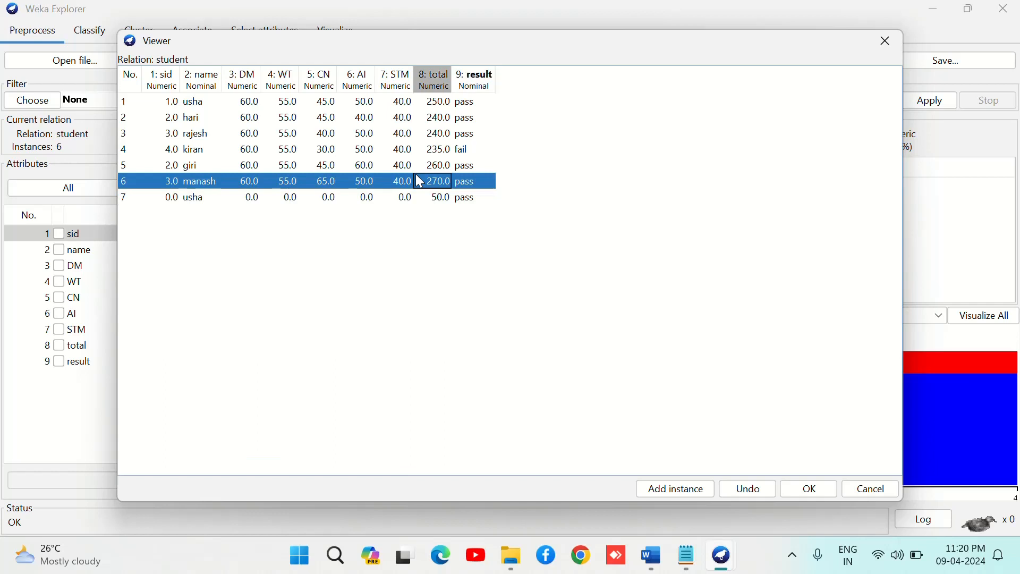
click(810, 489)
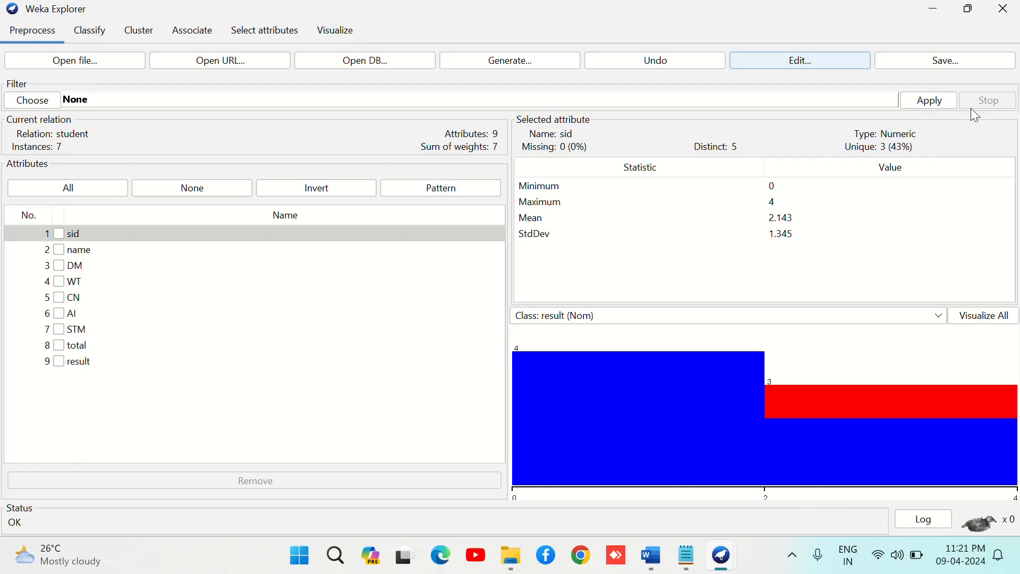
- Save the edited relation to the Desktop as student.arff, overwriting the existing file
click(969, 64)
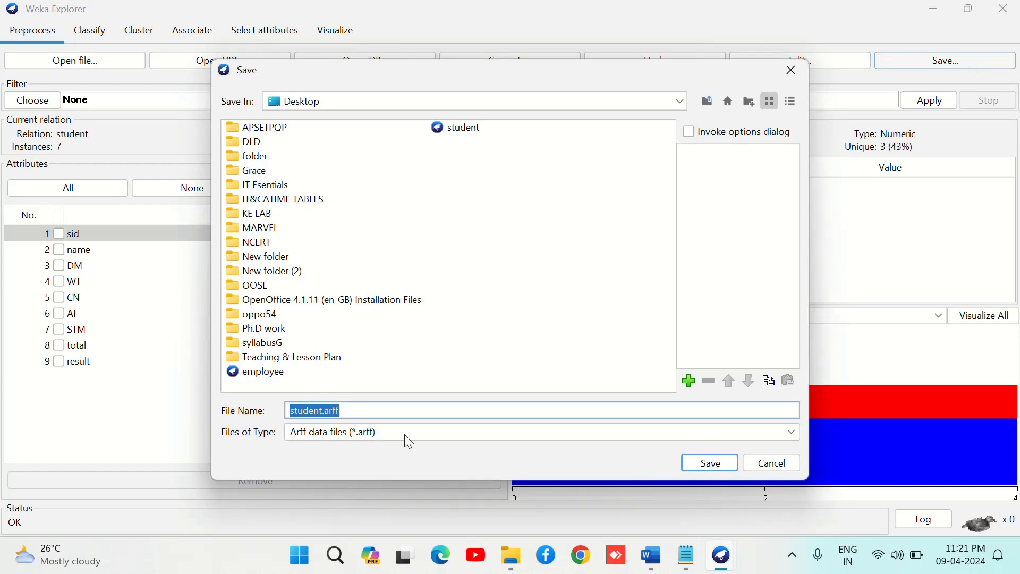
click(729, 465)
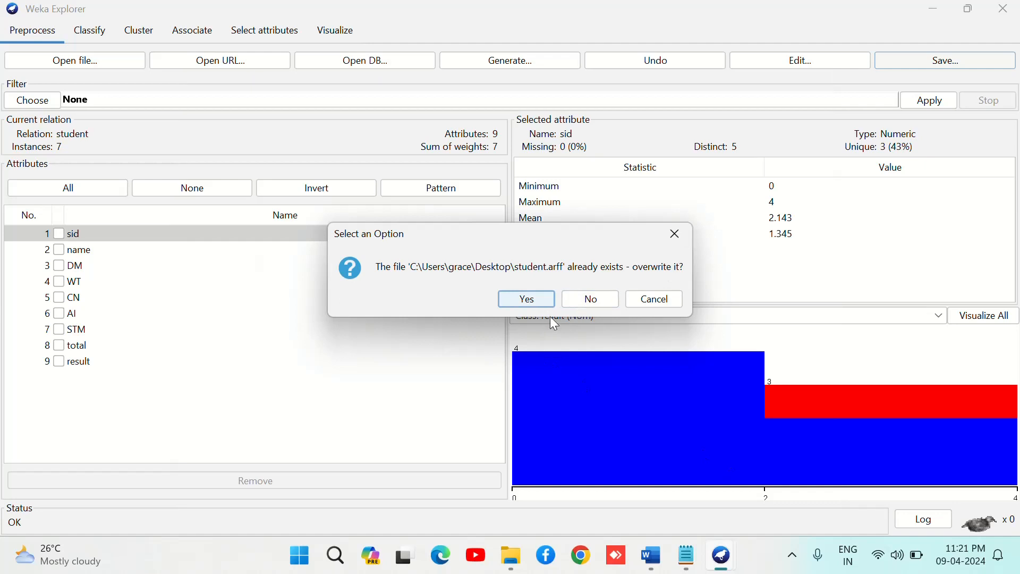
click(539, 306)
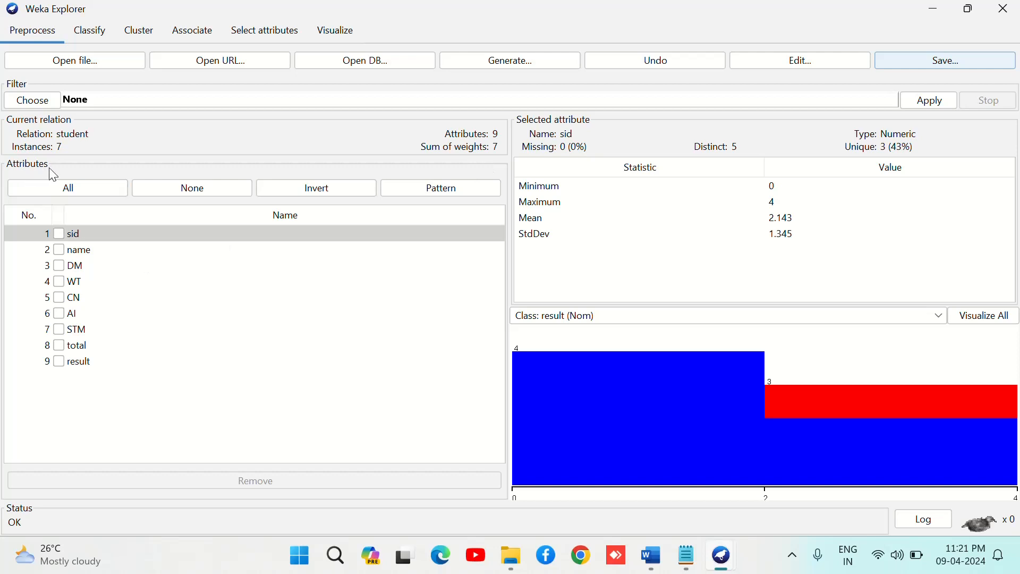
- Try the all, none, invert and pattern selection options on the student attributes, and clear the selection
click(80, 194)
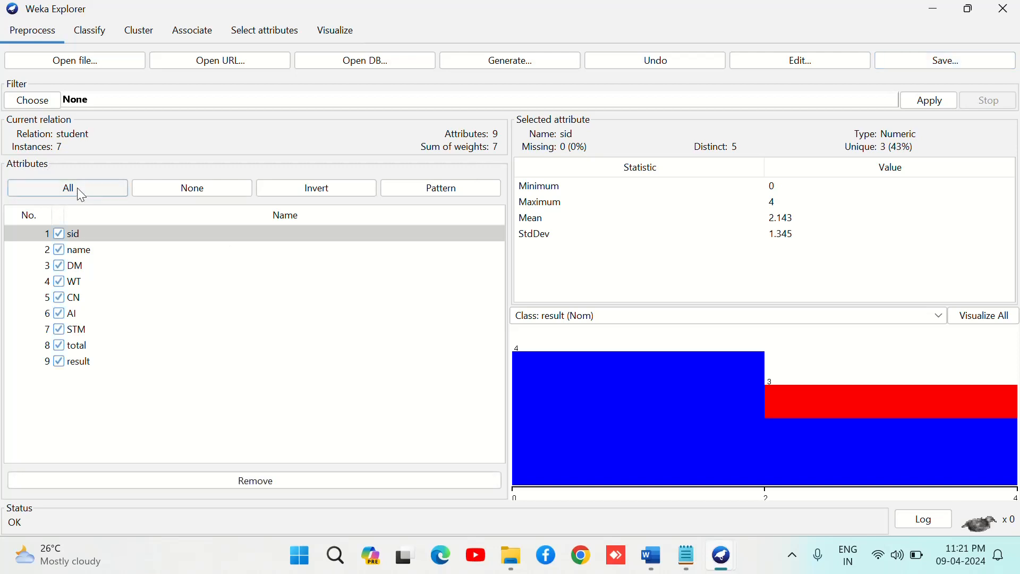
click(193, 192)
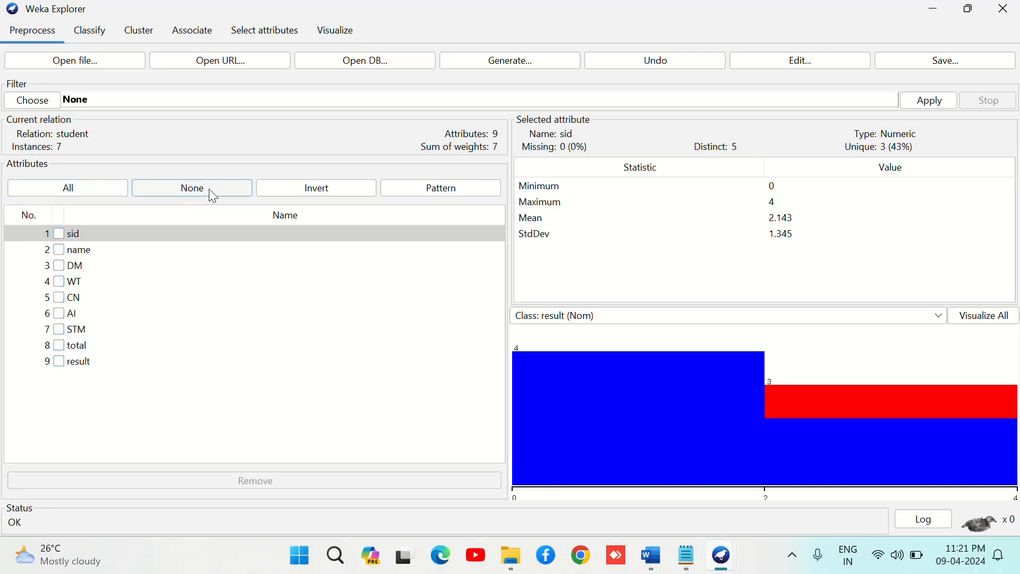
click(349, 195)
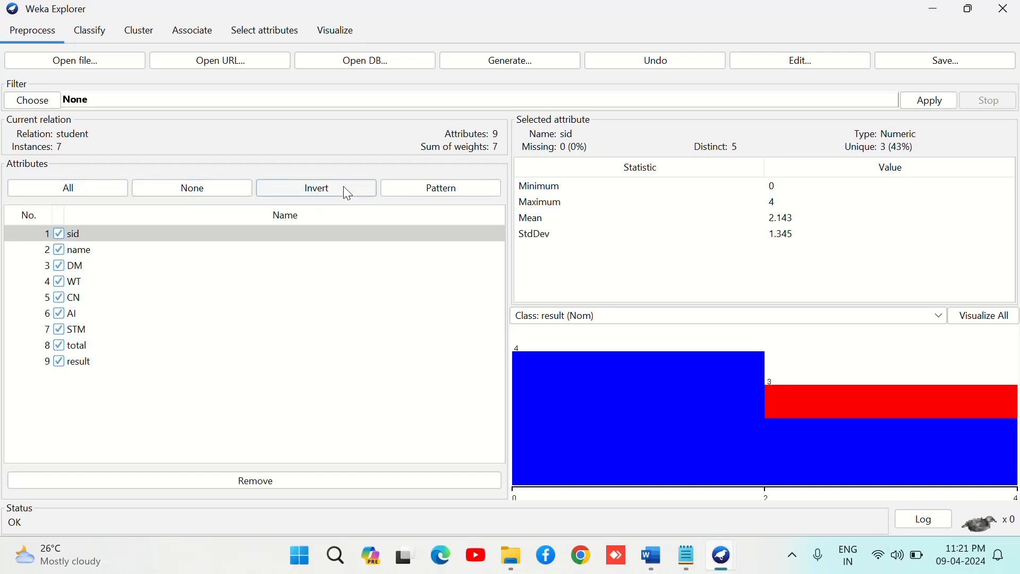
click(438, 194)
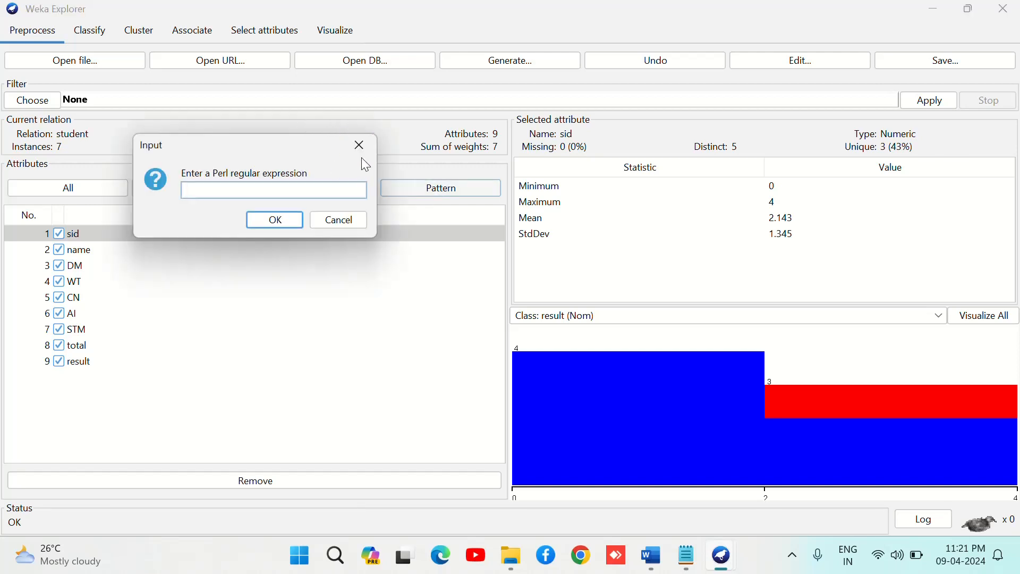
click(364, 146)
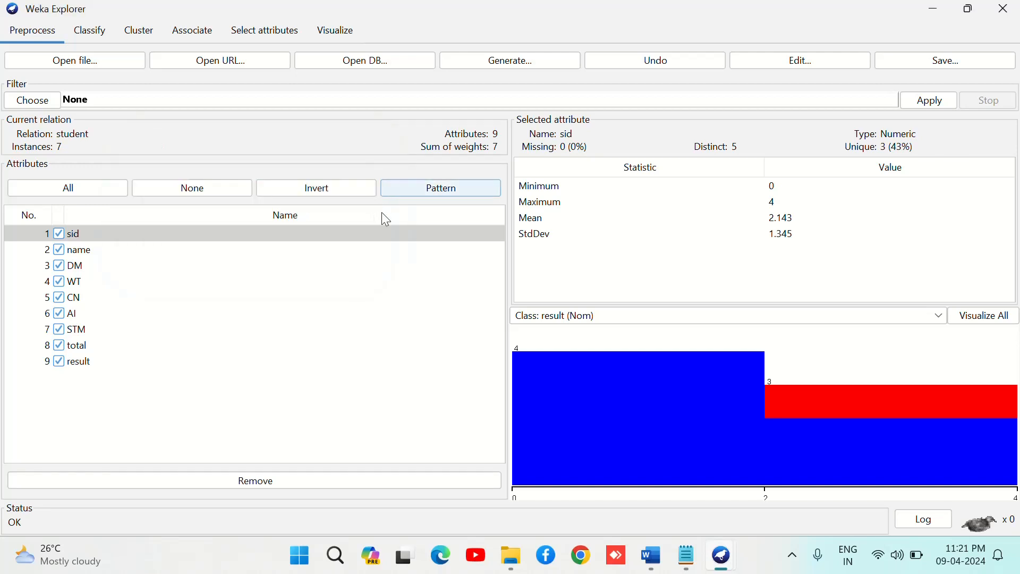
click(185, 199)
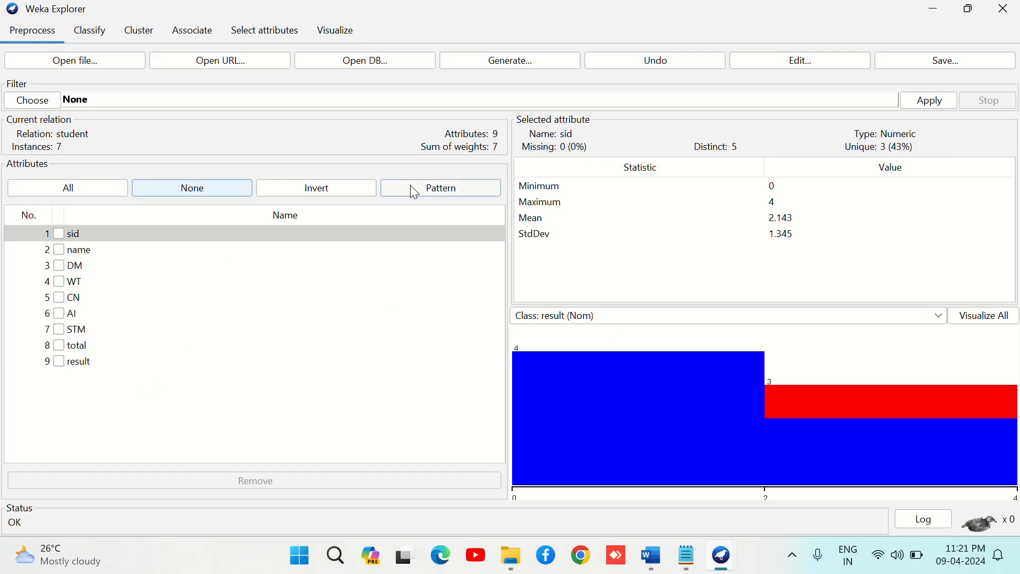
- Mark the DM attribute and view the result attribute's label counts, checking the exercise statement in Word in between
click(61, 269)
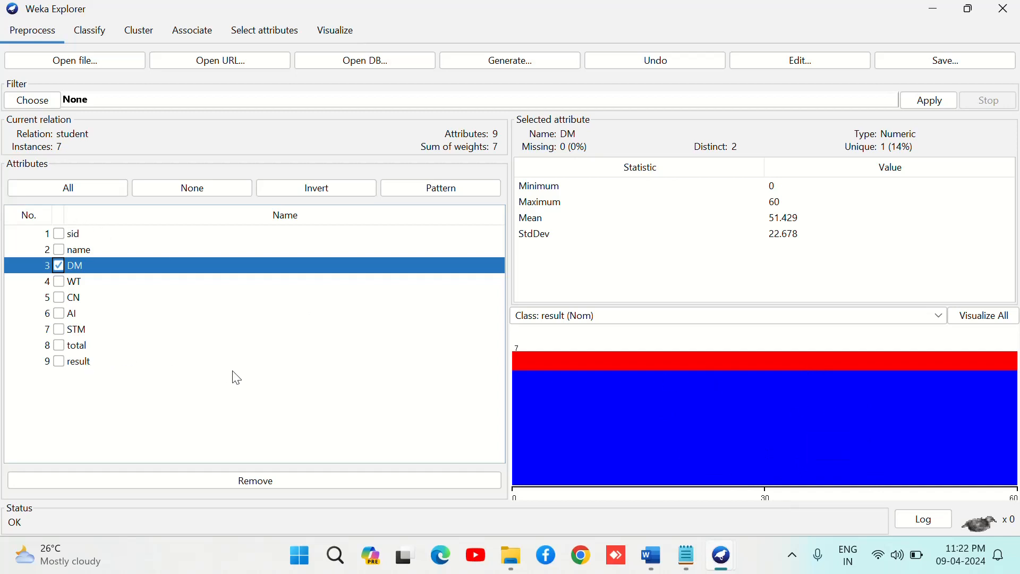
click(653, 564)
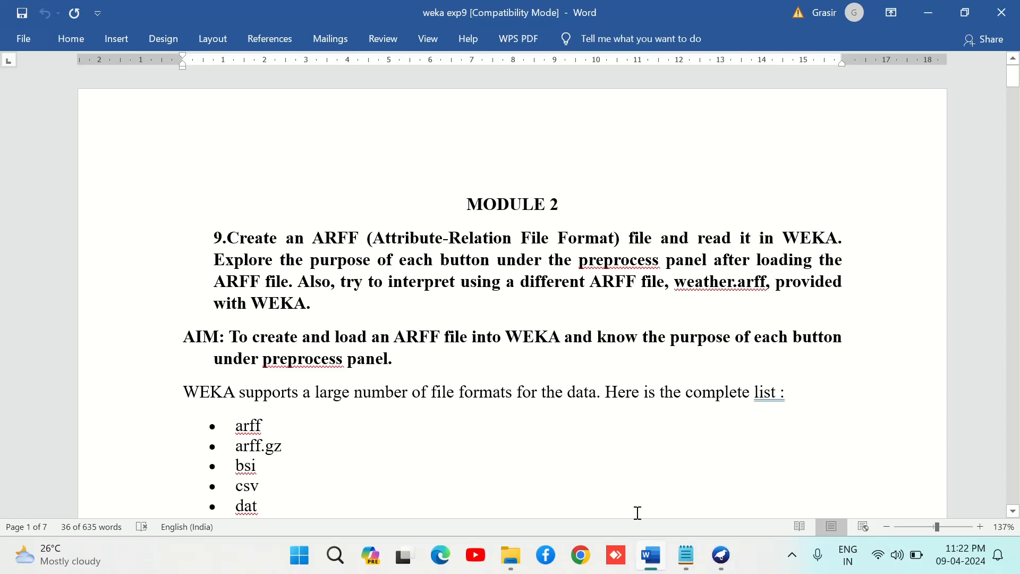
click(721, 555)
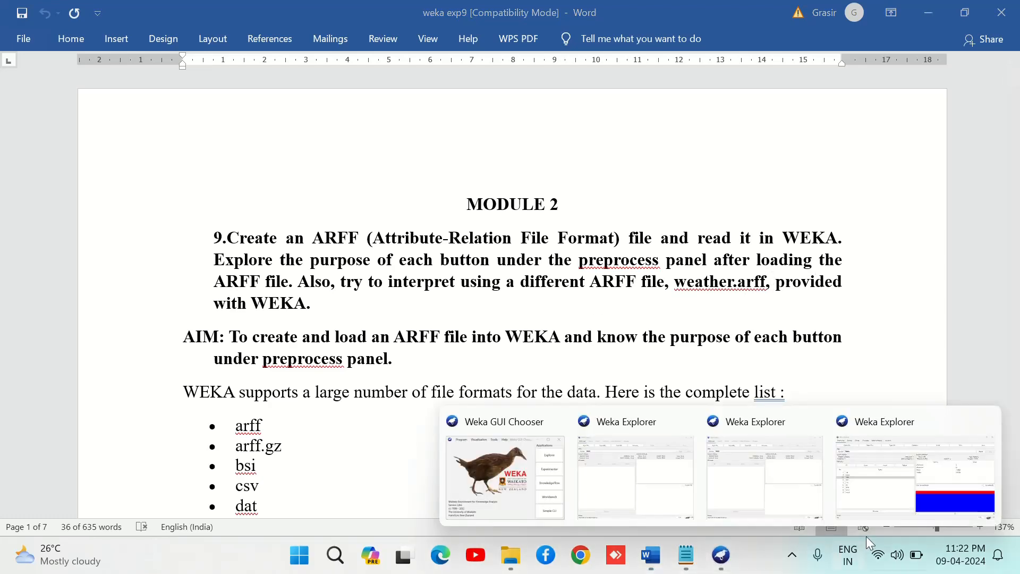
click(869, 489)
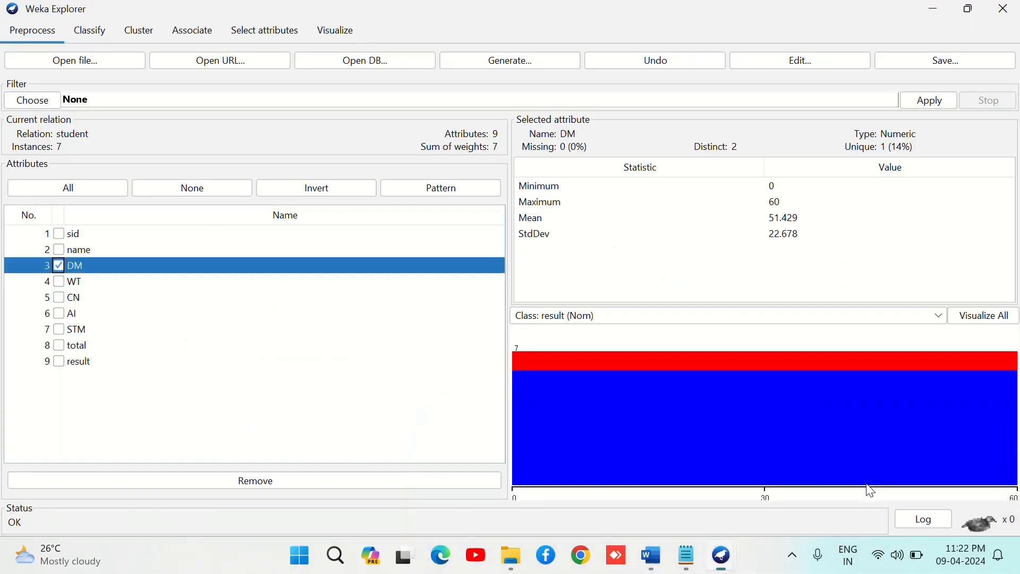
click(343, 361)
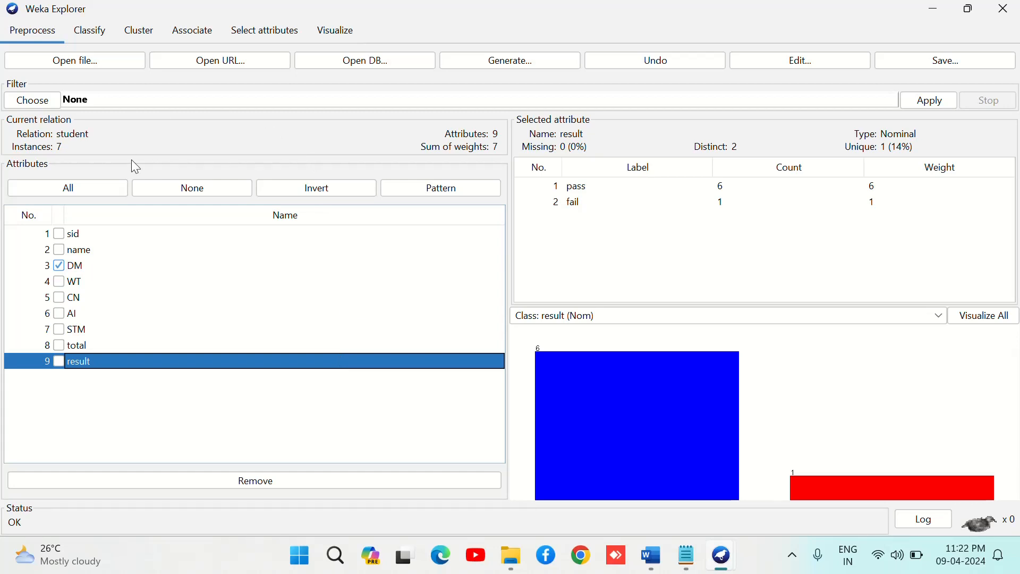
- Load weather.nominal.arff from the C:\Program Files\Weka-3-9-6\data folder
click(117, 60)
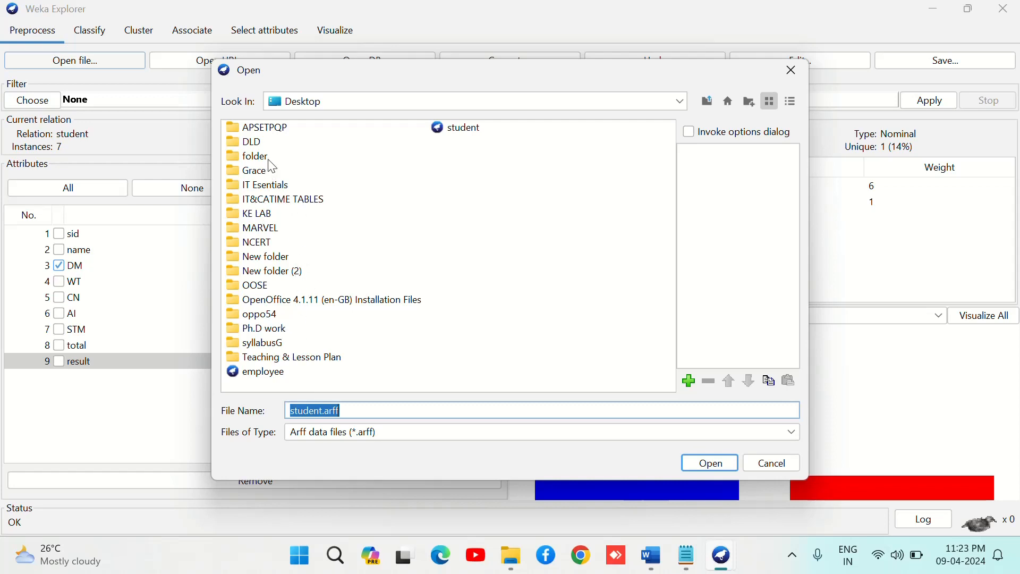
click(680, 101)
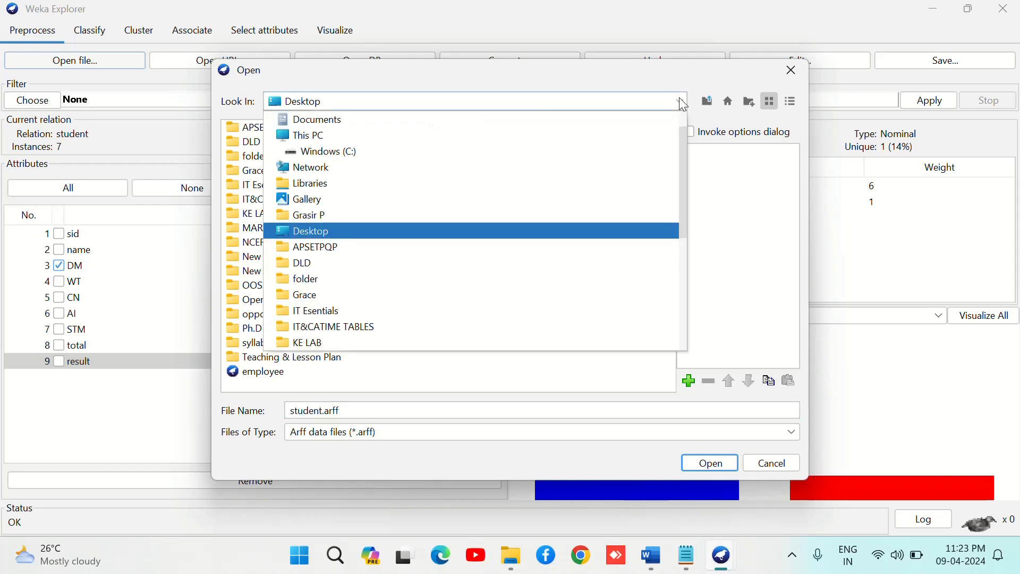
click(355, 153)
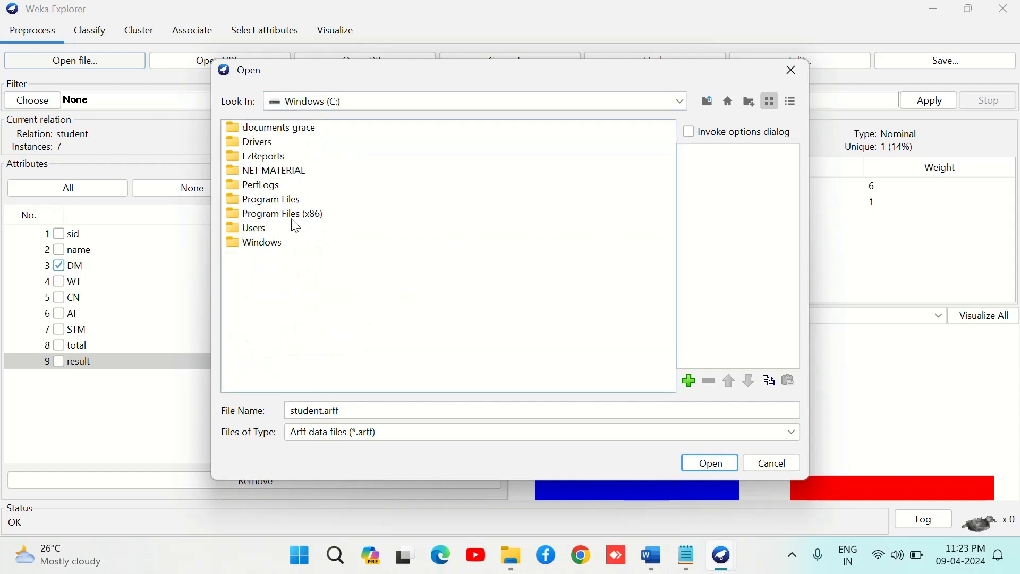
double_click(293, 200)
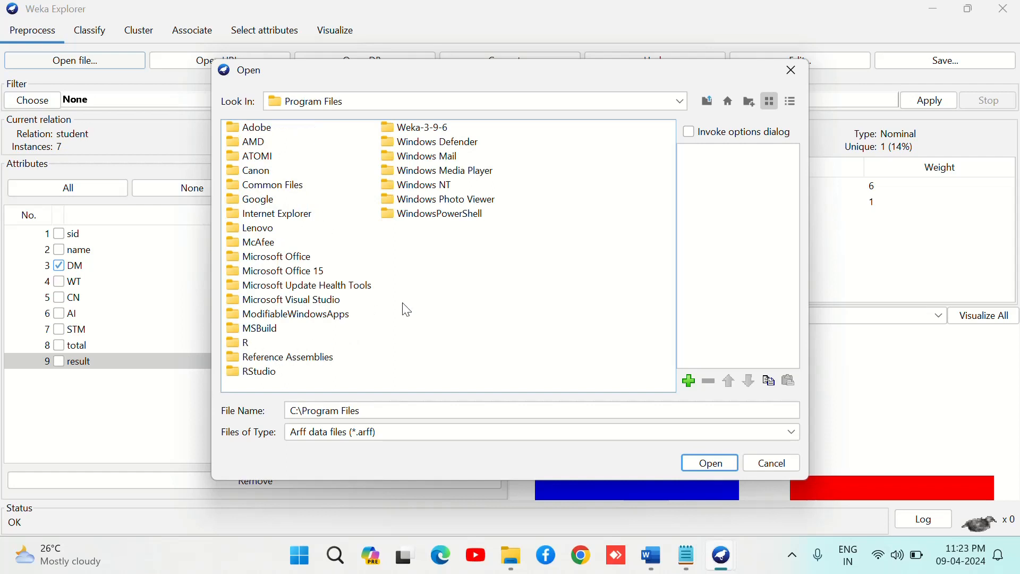
click(444, 129)
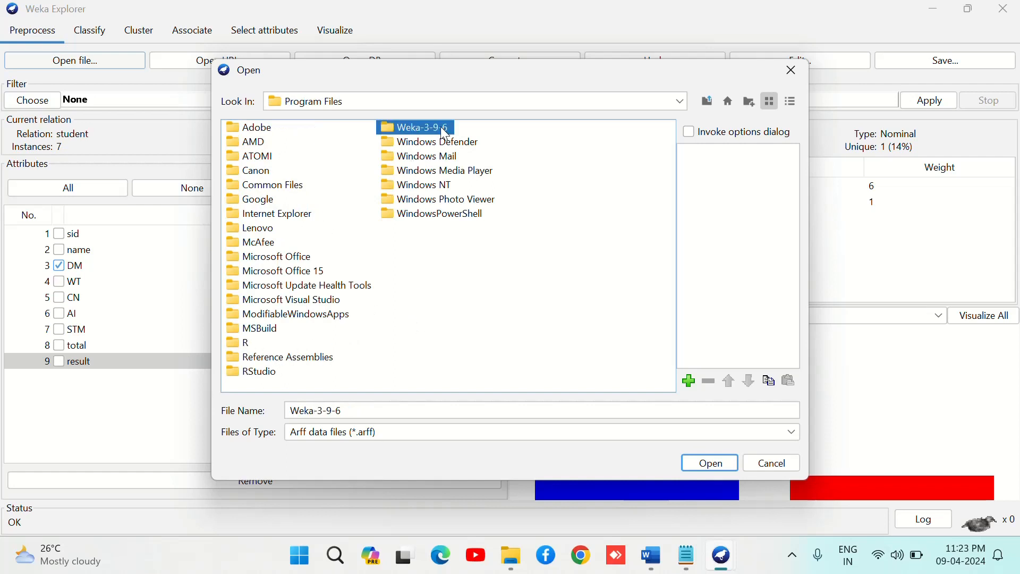
double_click(441, 126)
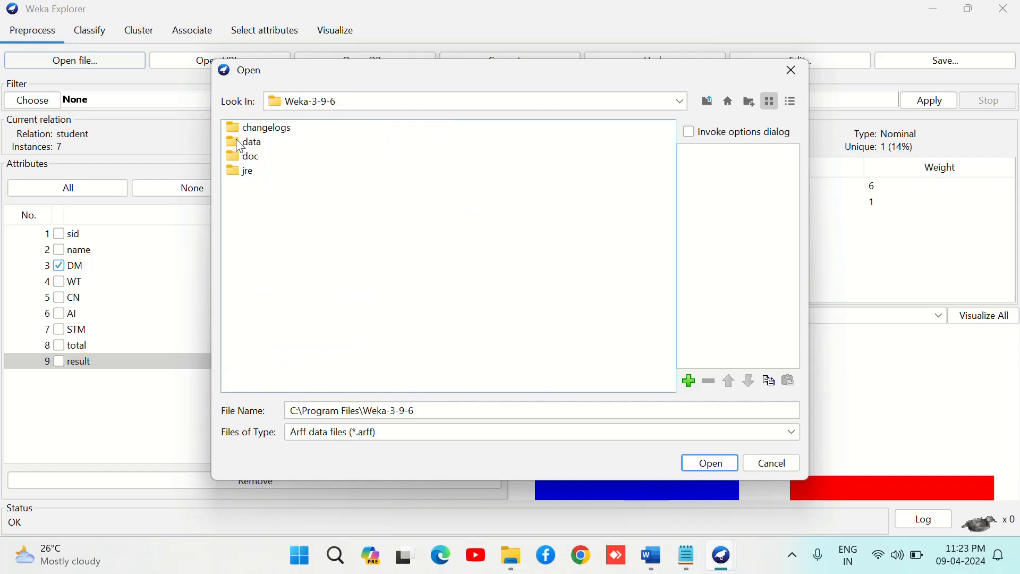
double_click(236, 141)
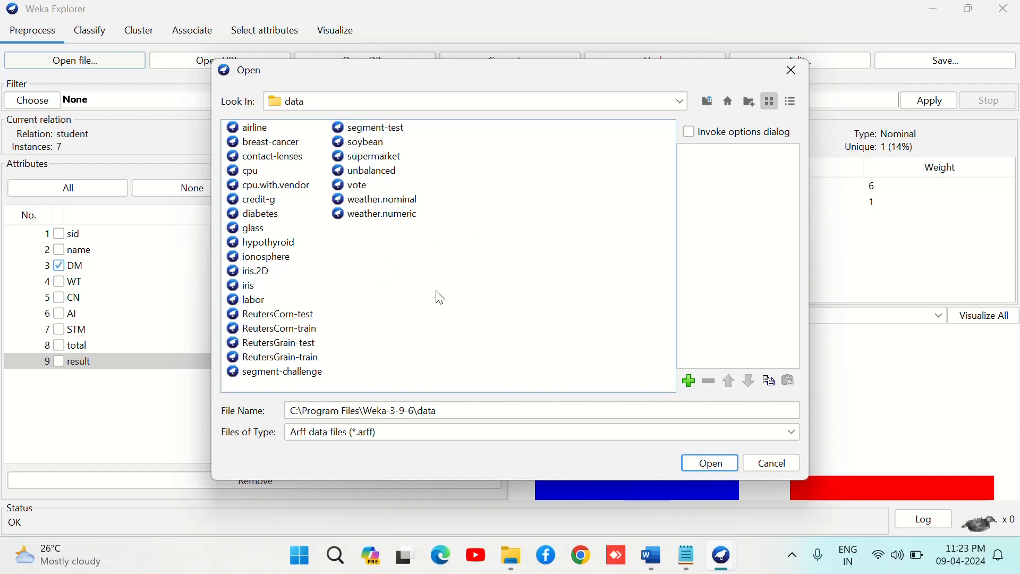
click(410, 203)
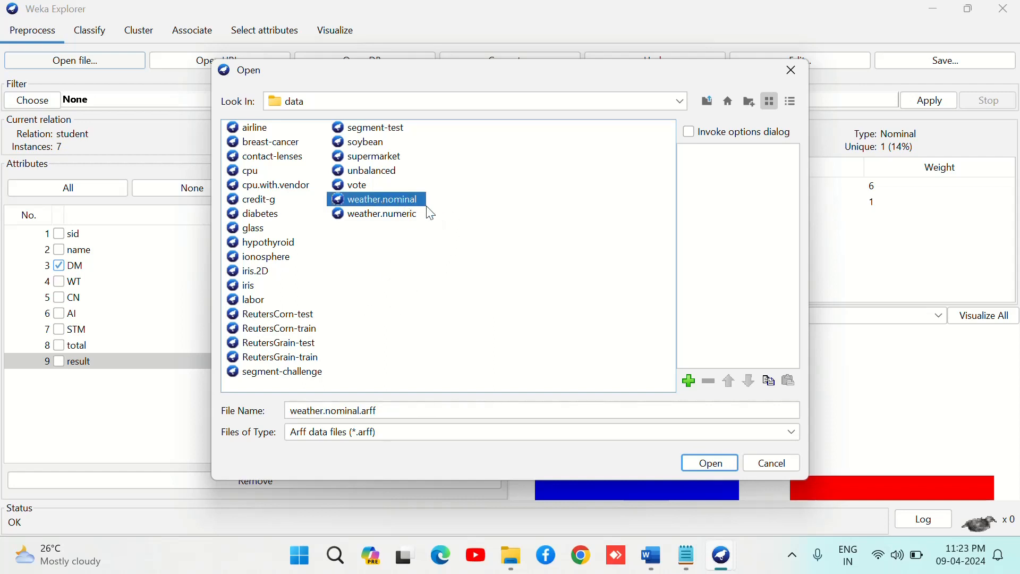
click(708, 463)
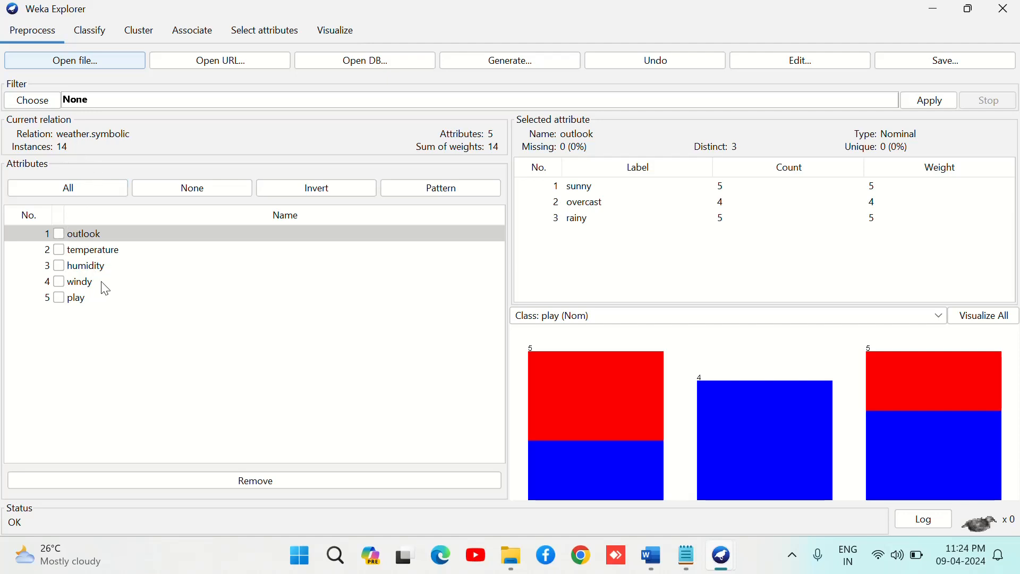
- View the label counts and class distribution of the outlook and temperature attributes, leaving both attributes unmarked
click(62, 234)
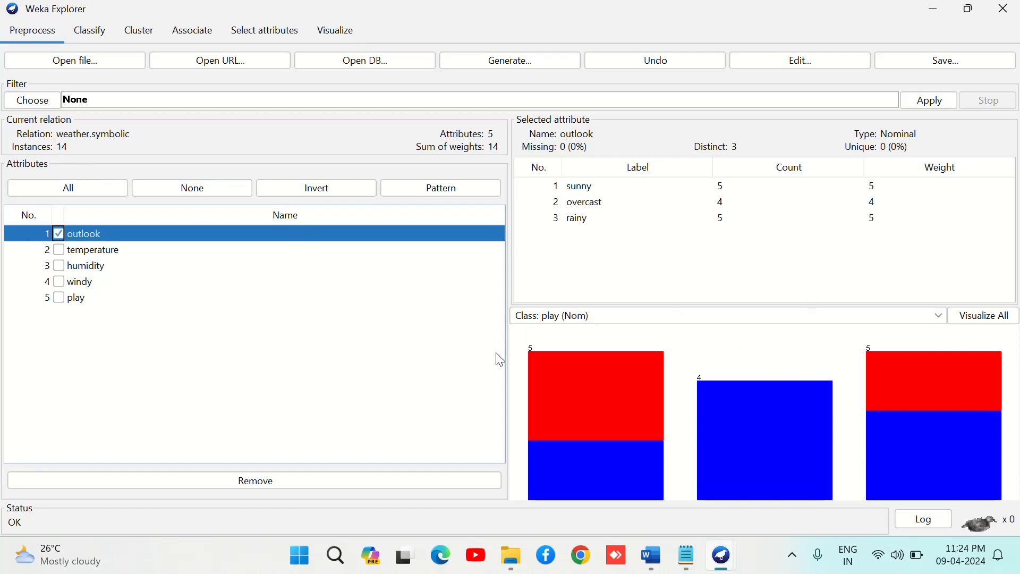
click(59, 250)
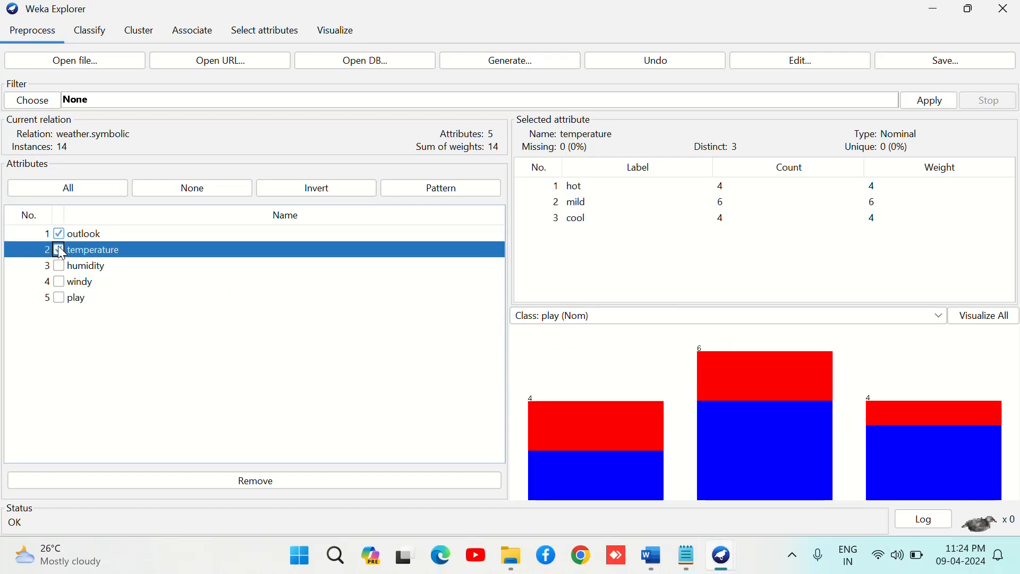
click(59, 234)
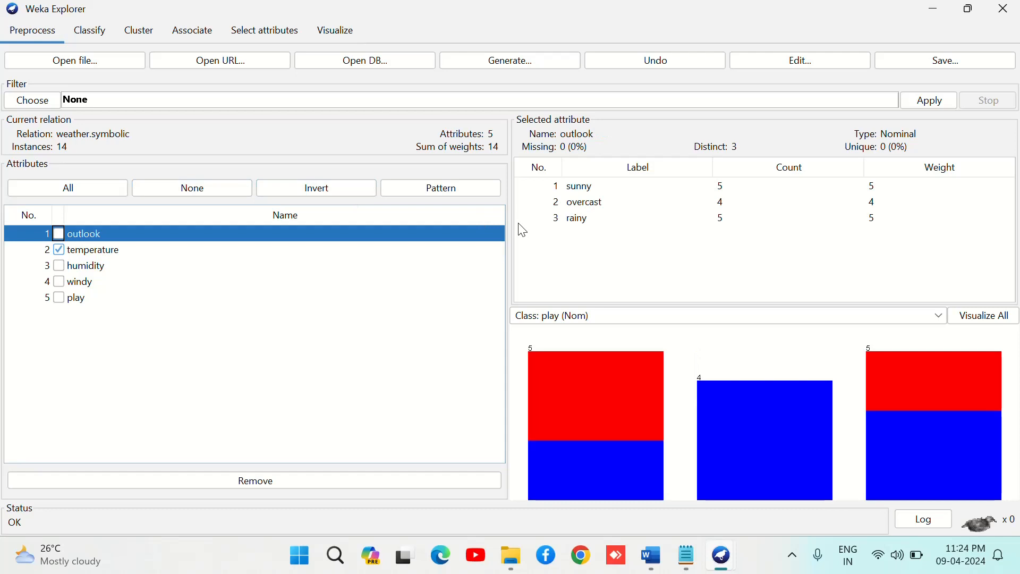
click(77, 255)
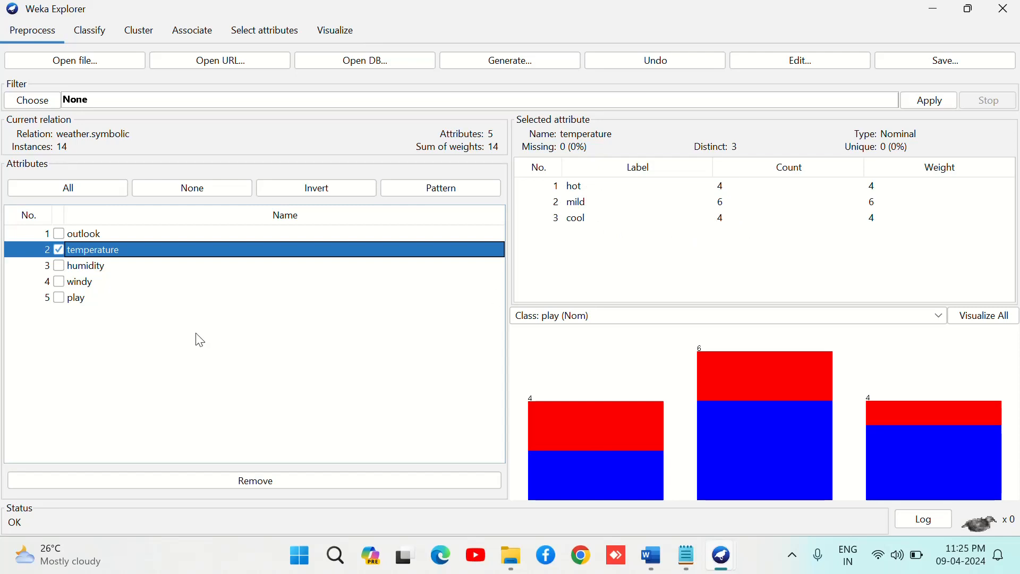
click(60, 250)
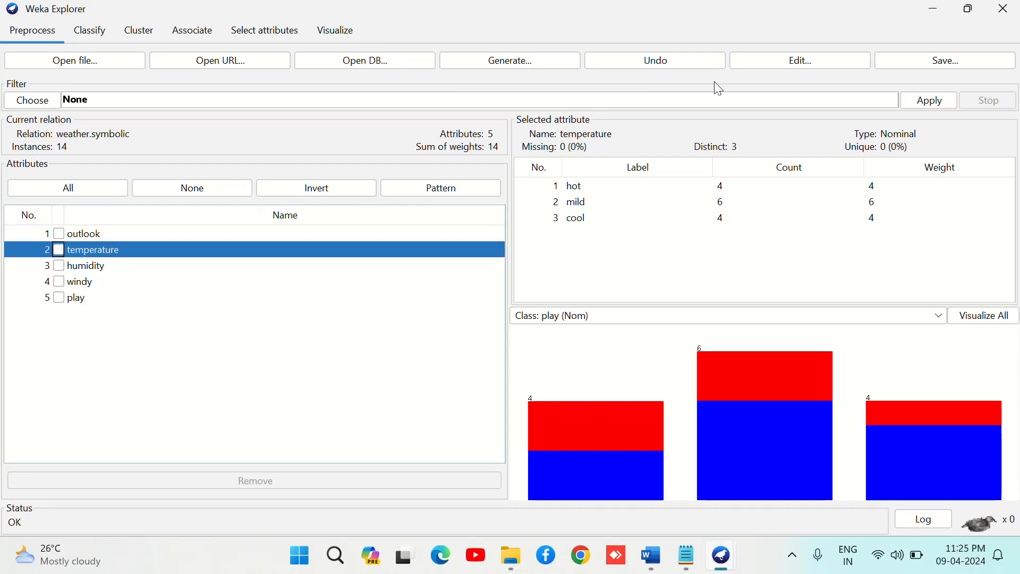
- Review the instances of the weather.symbolic relation in the data viewer, close it, and switch to the exercise document in Word
click(802, 63)
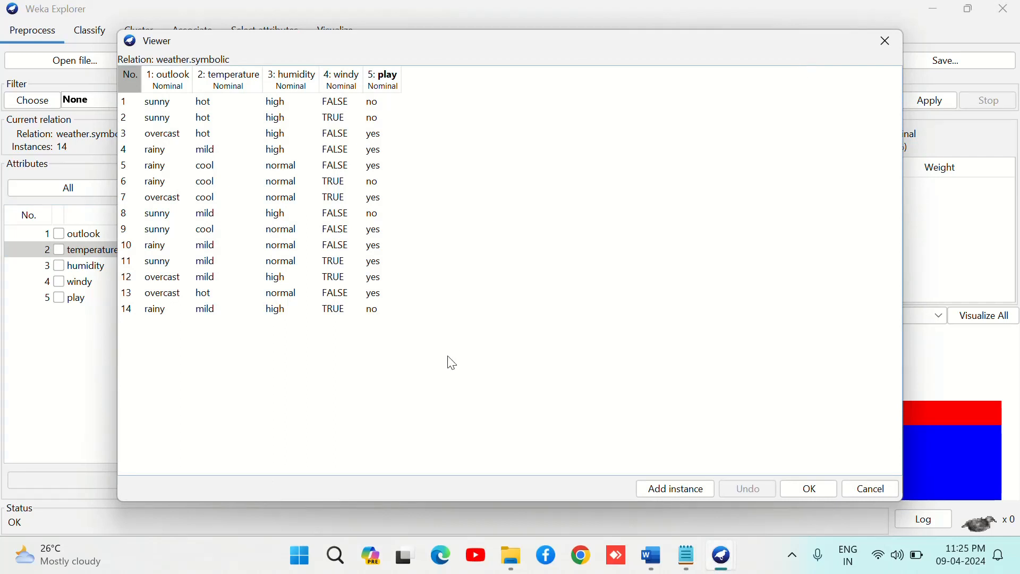
click(343, 293)
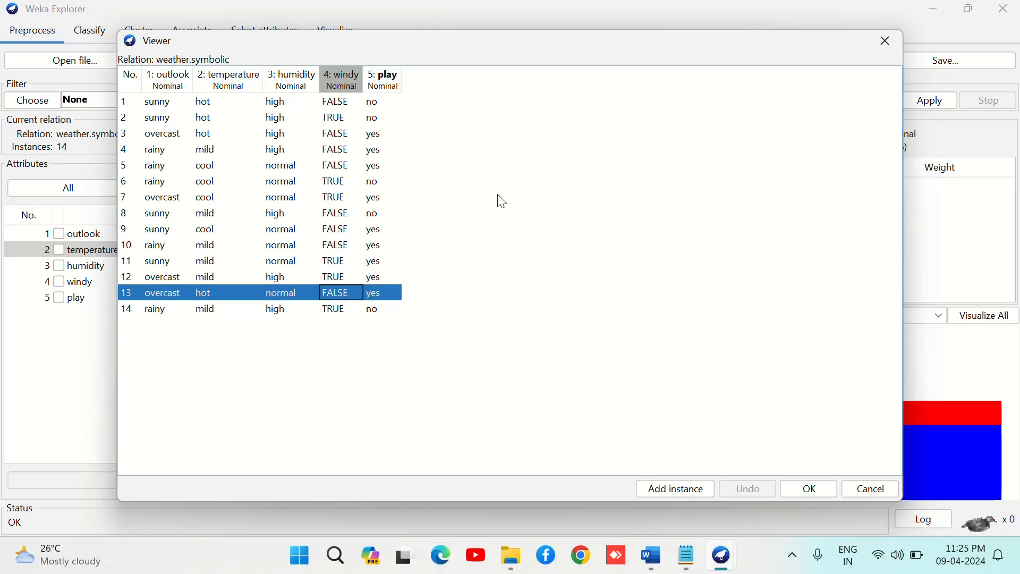
click(810, 489)
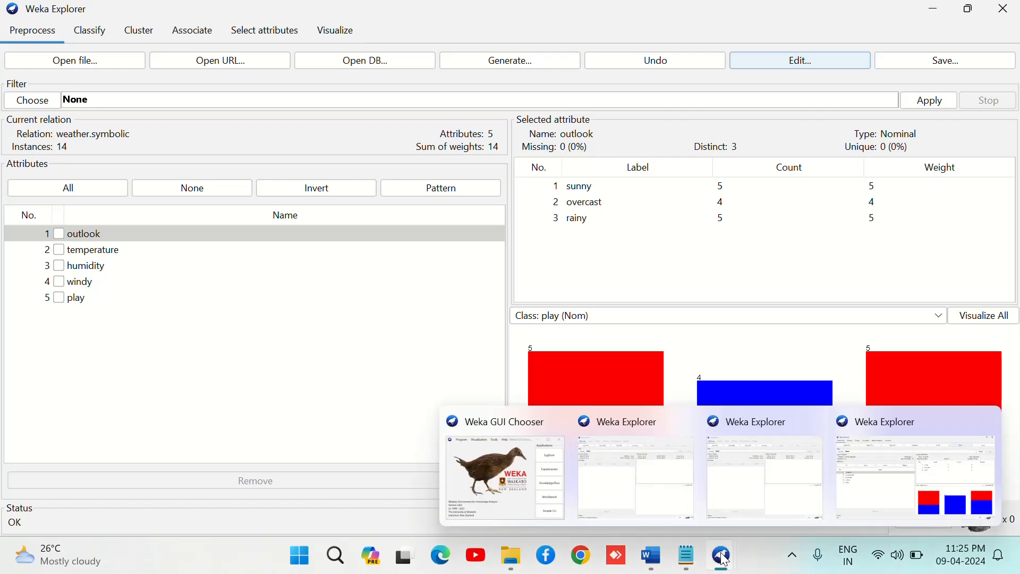
click(652, 560)
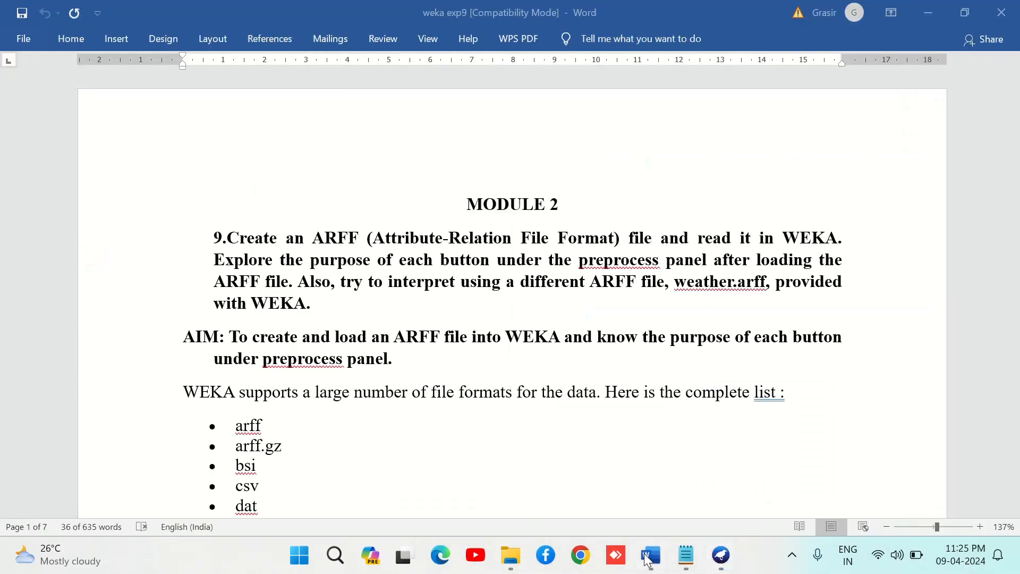